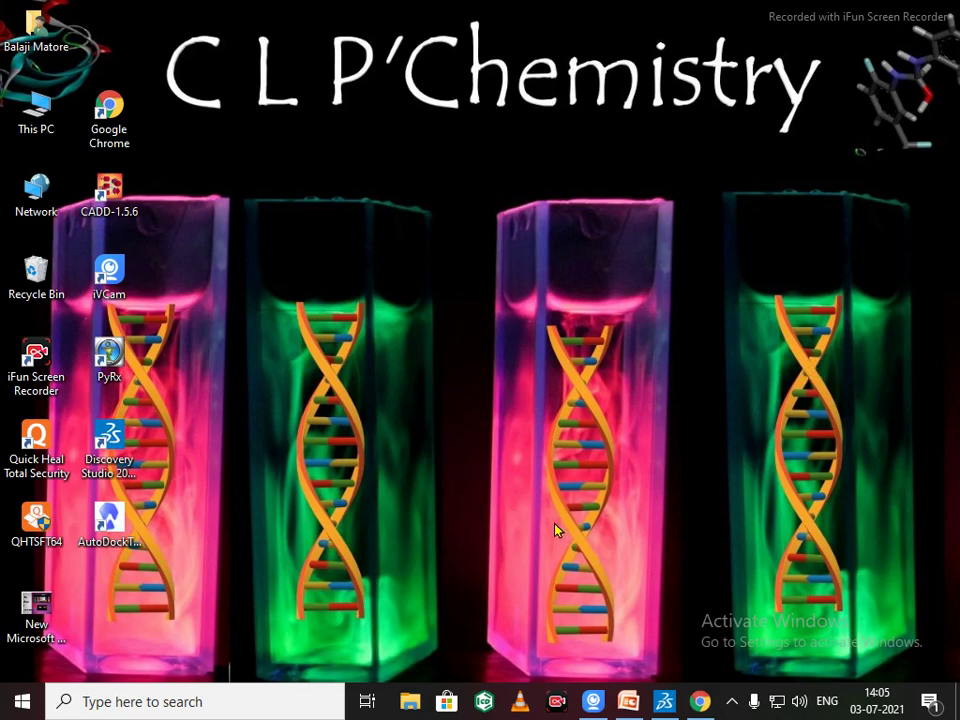
# - Launch Discovery Studio Visualizer from the taskbar, then minimize it back to the desktop
pyautogui.moveTo(593, 700)
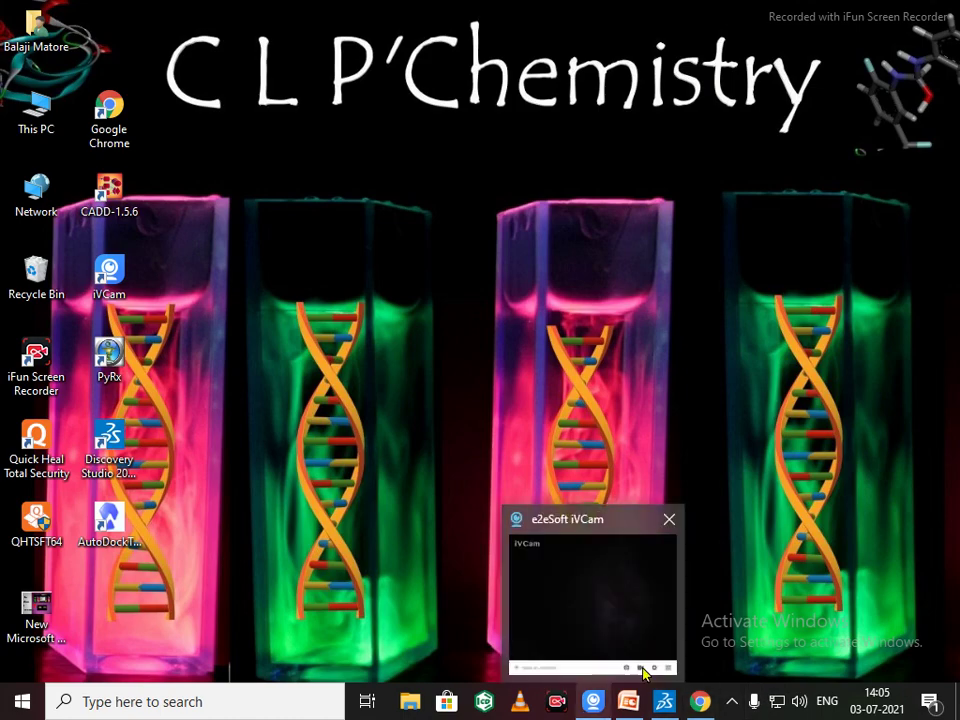
pyautogui.click(664, 700)
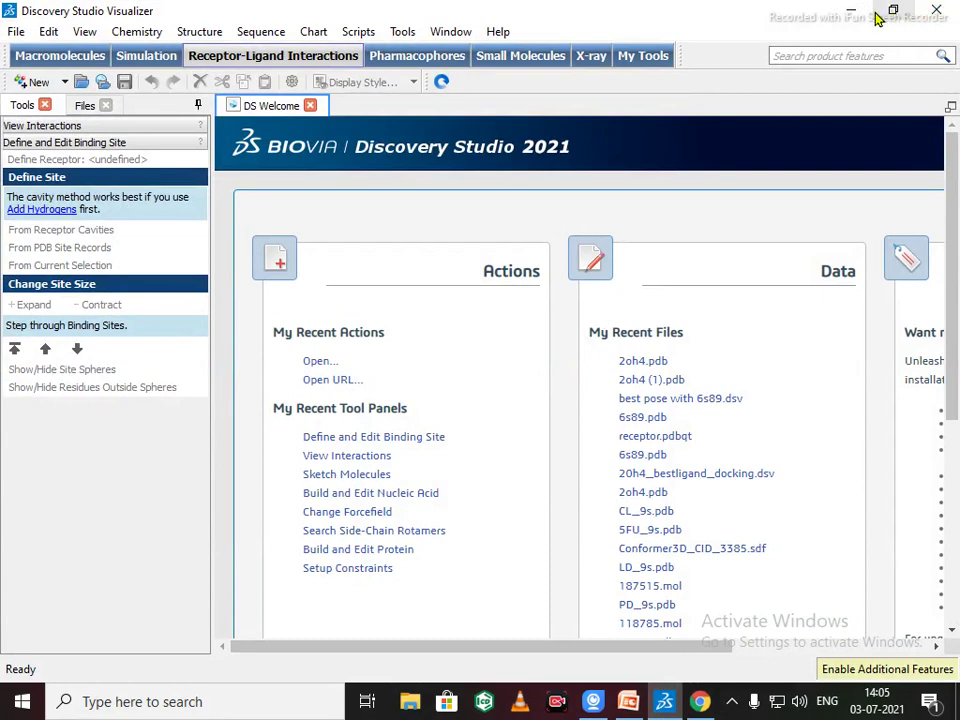
pyautogui.click(840, 10)
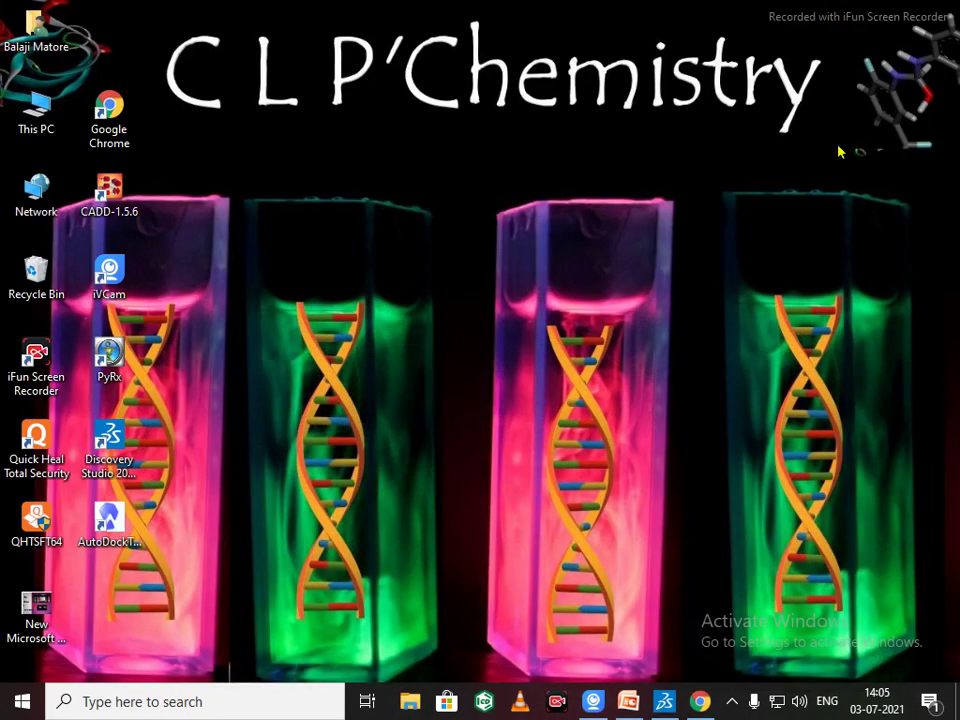
# - Search Google for 'pdb' in Chrome and go to the RCSB PDB homepage
pyautogui.click(699, 703)
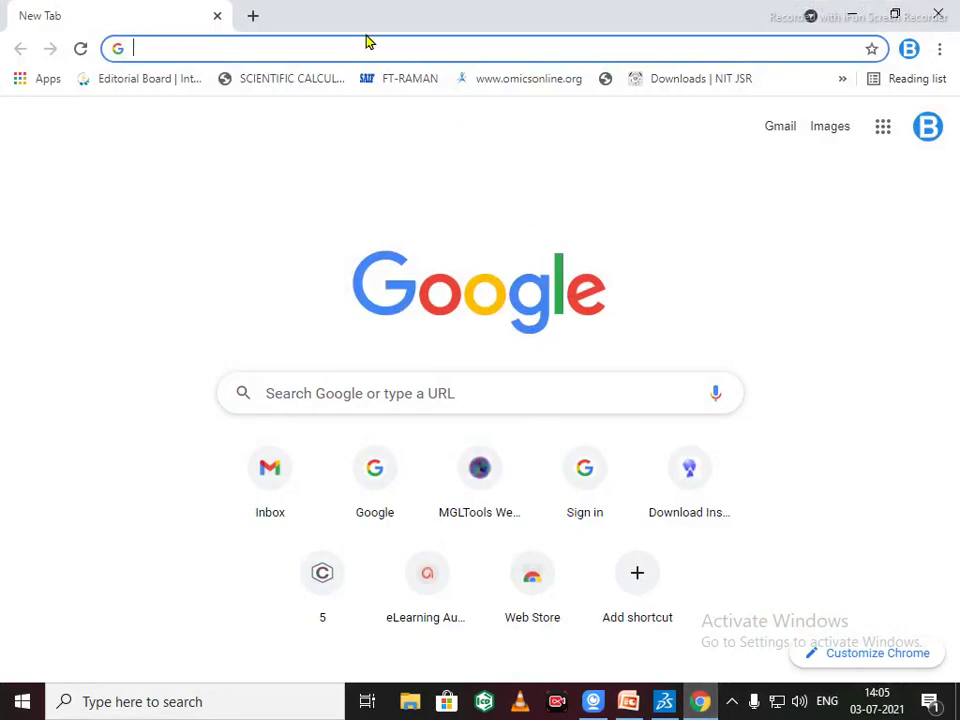
pyautogui.write('p')
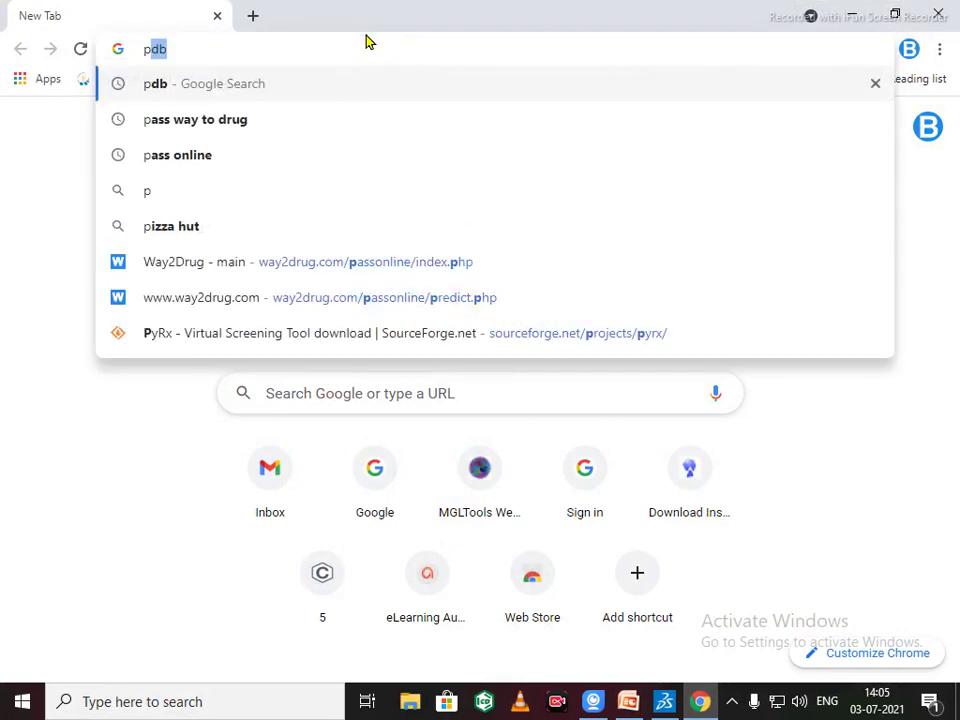
pyautogui.write('db')
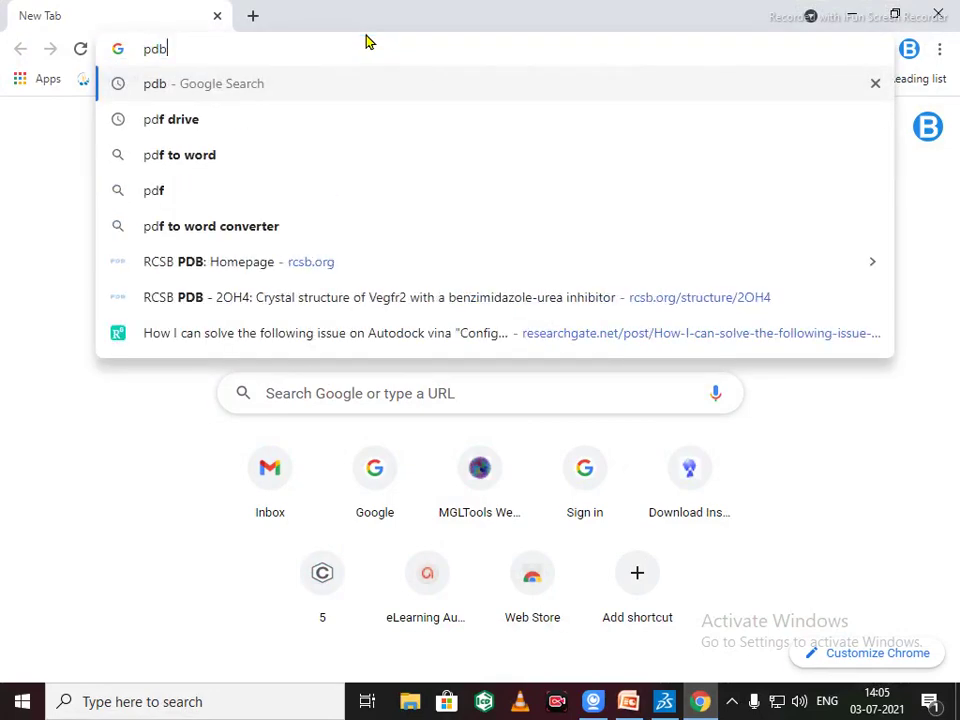
pyautogui.press('Return')
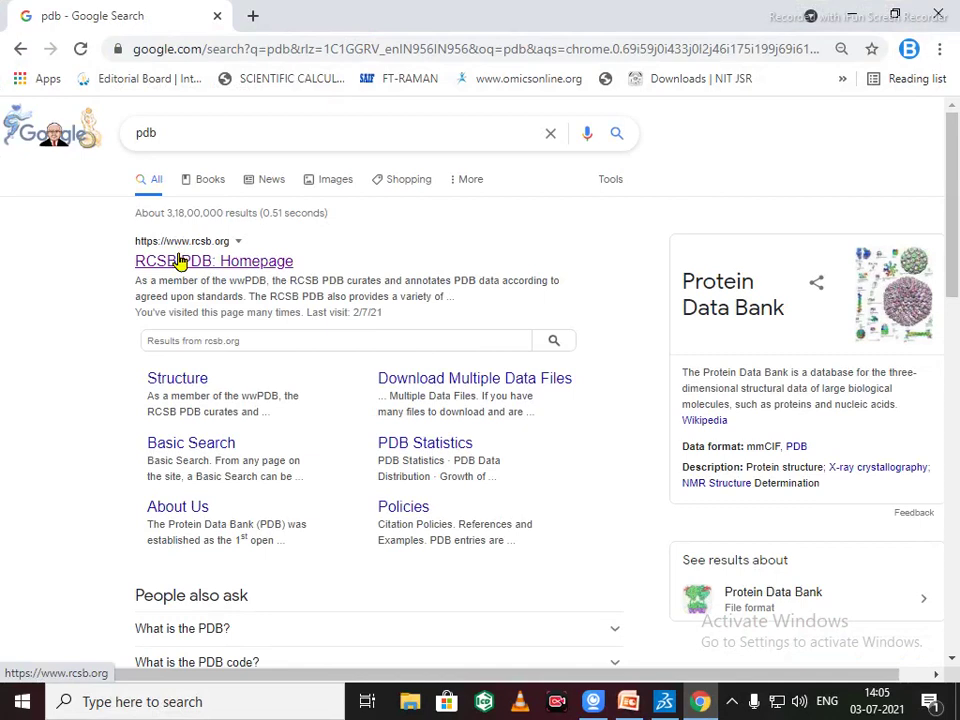
pyautogui.click(266, 274)
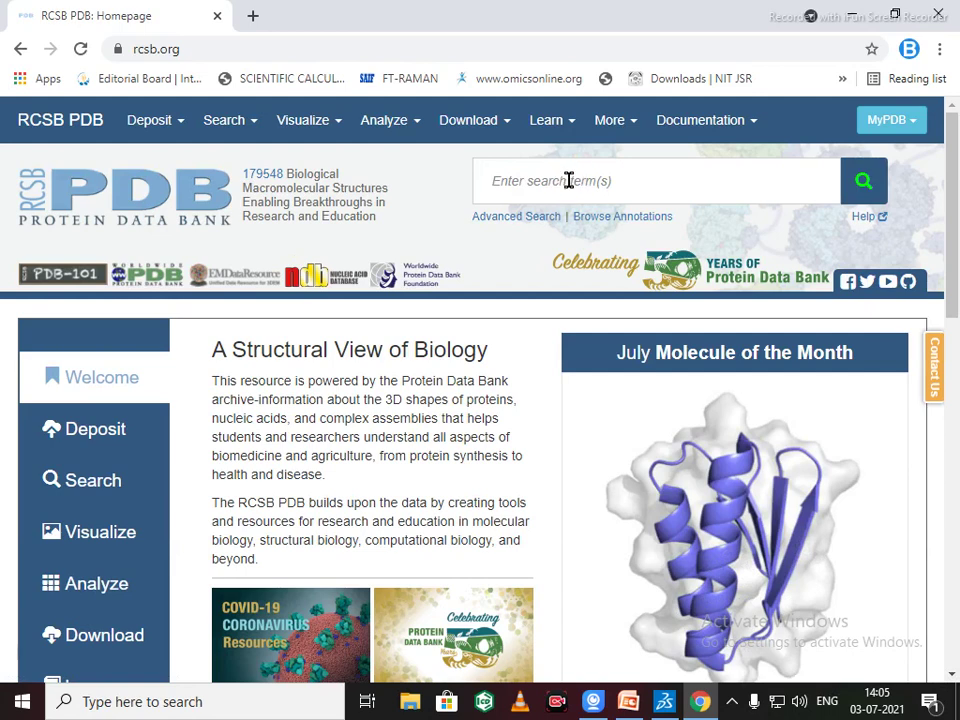
# - Search RCSB PDB for entry 2oh4 and look over its structure summary
pyautogui.click(568, 180)
pyautogui.write('2oh4')
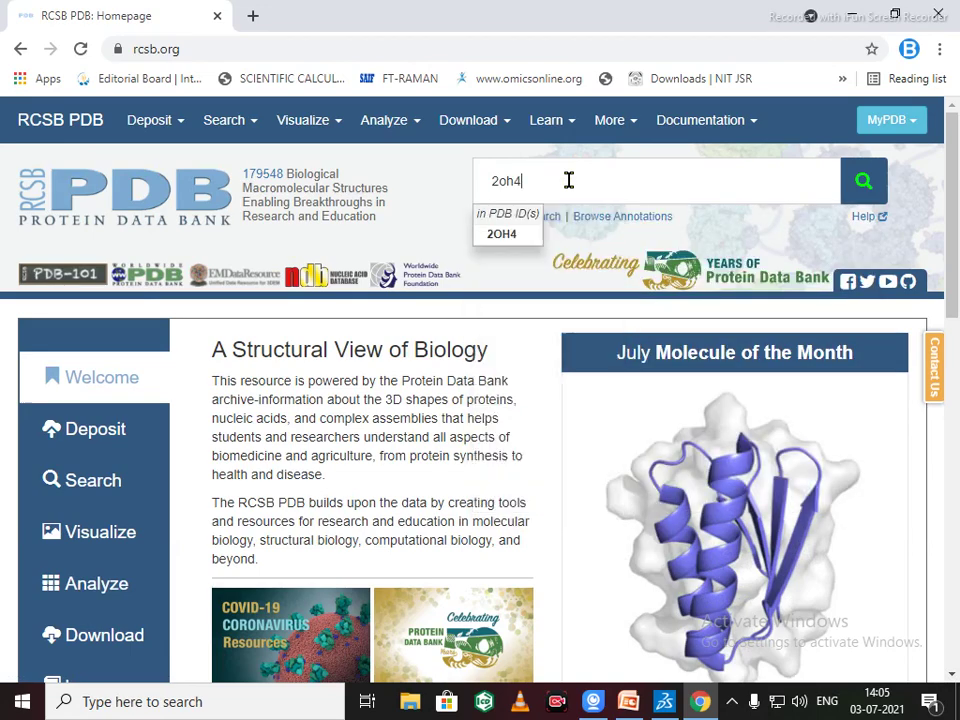
pyautogui.press('Return')
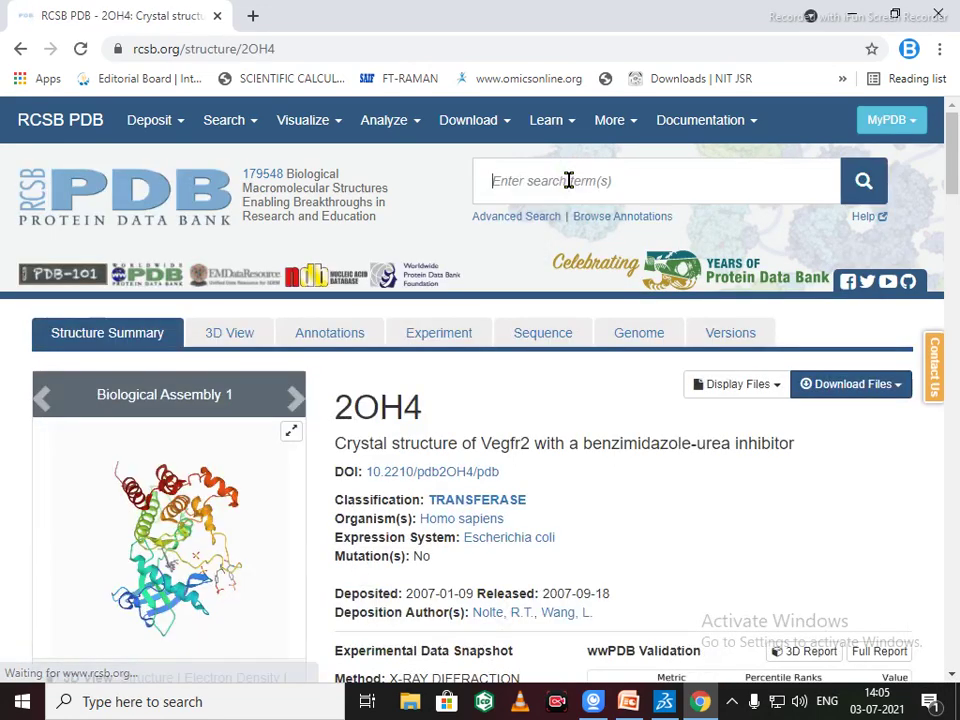
pyautogui.scroll(-1, 542, 283)
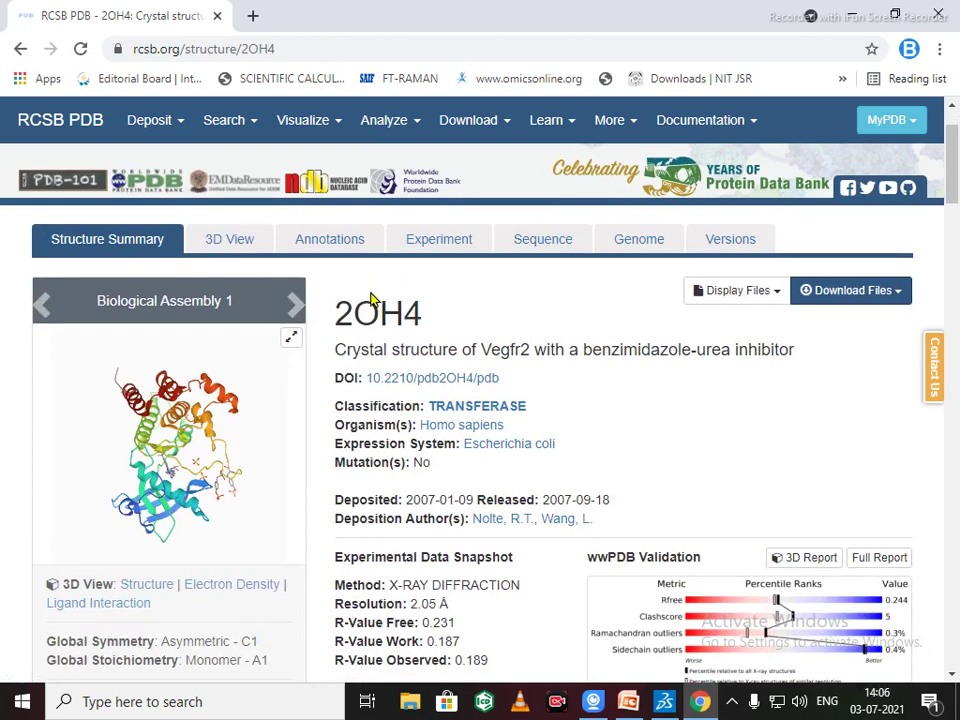
pyautogui.scroll(-1, 371, 300)
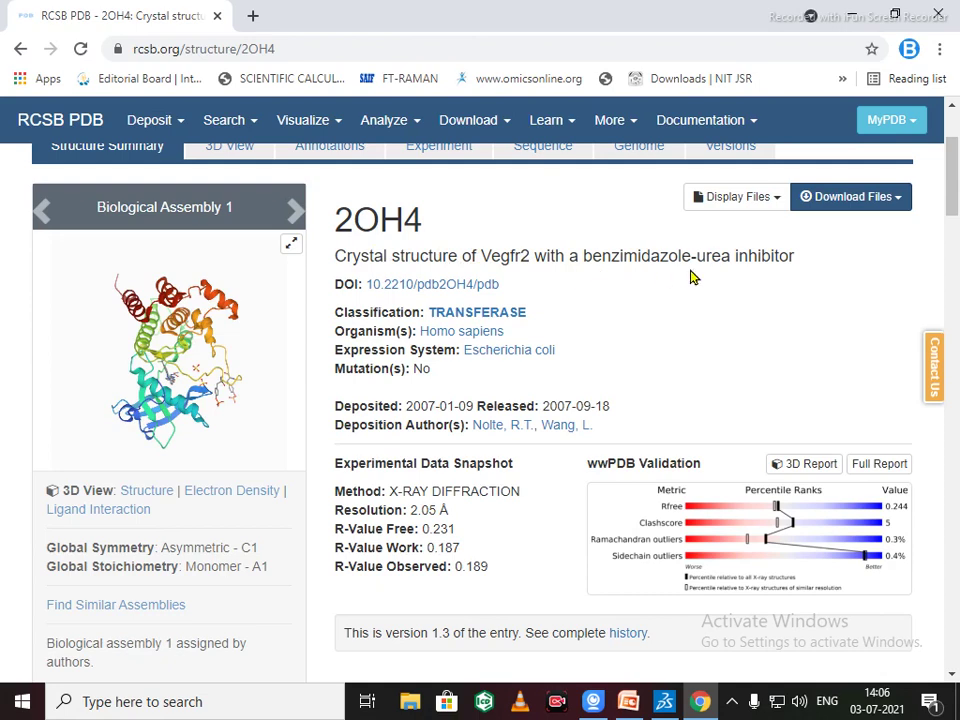
pyautogui.scroll(-2, 632, 304)
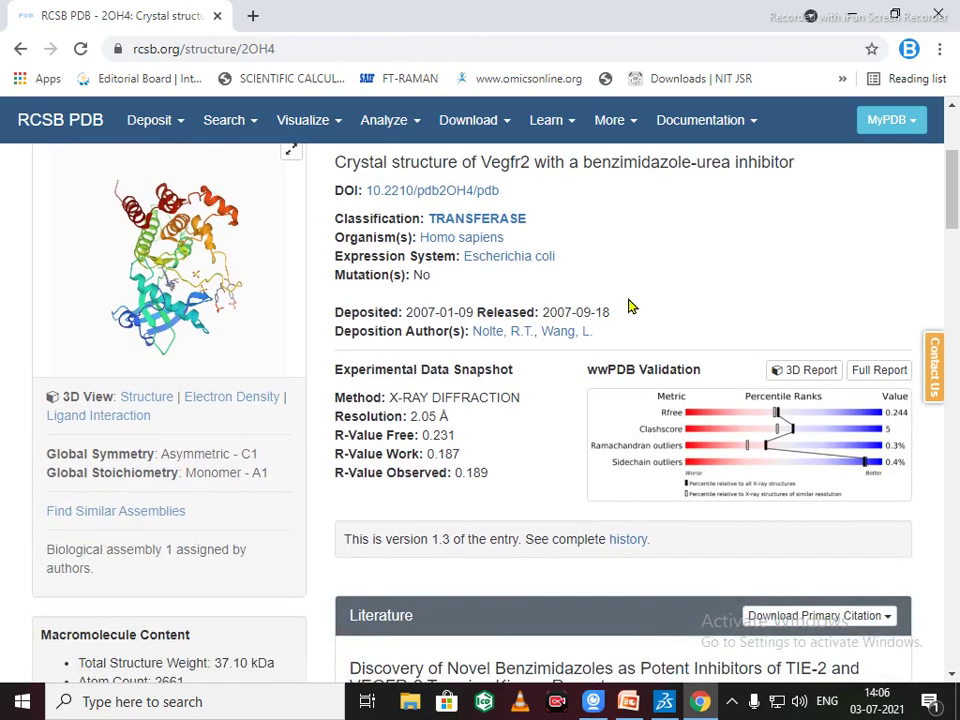
pyautogui.scroll(2, 621, 301)
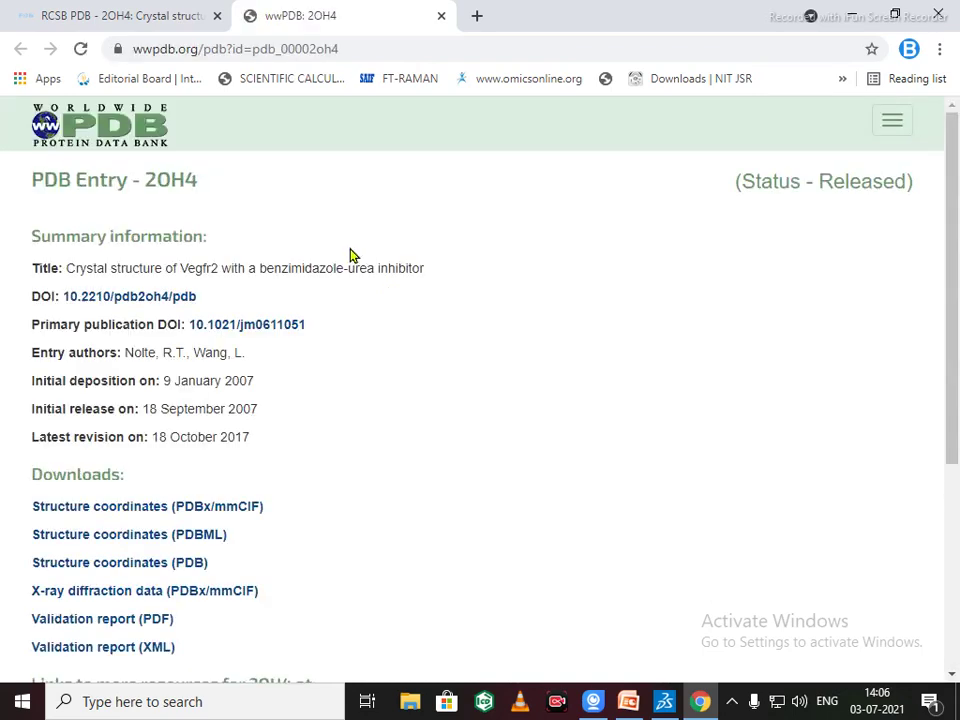
# - Return to the RCSB 2OH4 tab and scroll down to the Macromolecules section listing VEGFR2 chain A
pyautogui.scroll(-3, 356, 291)
pyautogui.scroll(5, 356, 291)
pyautogui.click(71, 16)
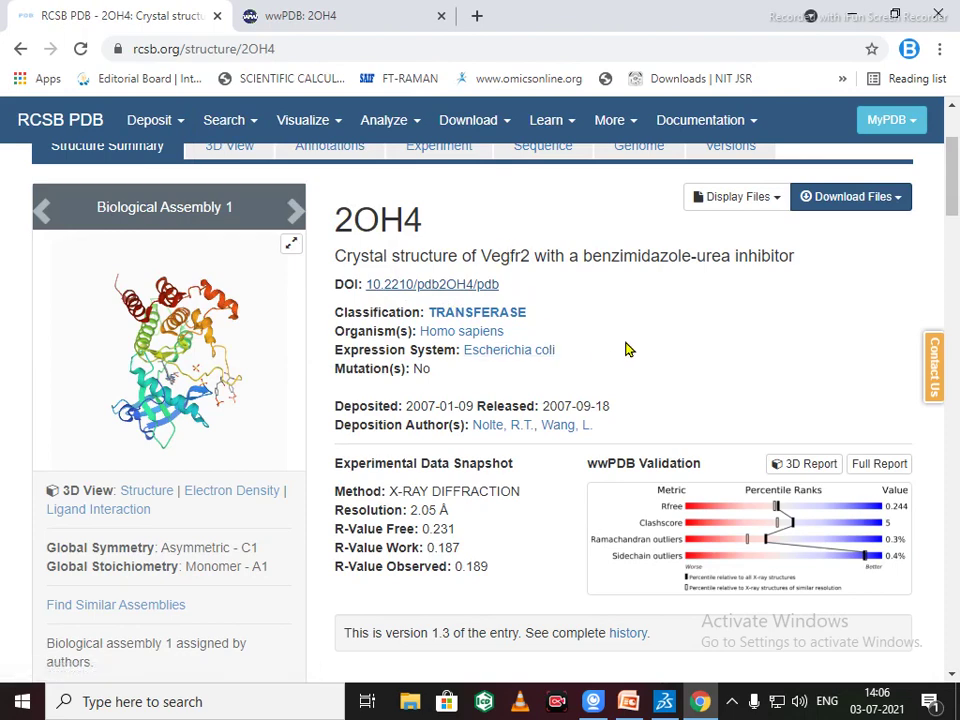
pyautogui.scroll(-1, 627, 349)
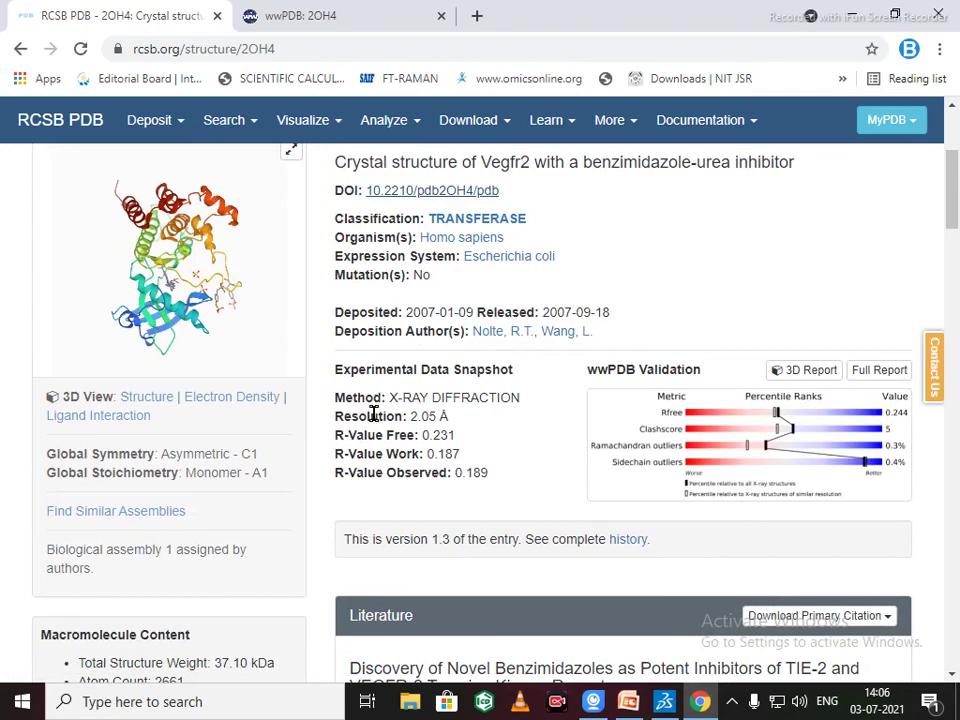
pyautogui.scroll(-3, 407, 396)
pyautogui.scroll(-2, 408, 396)
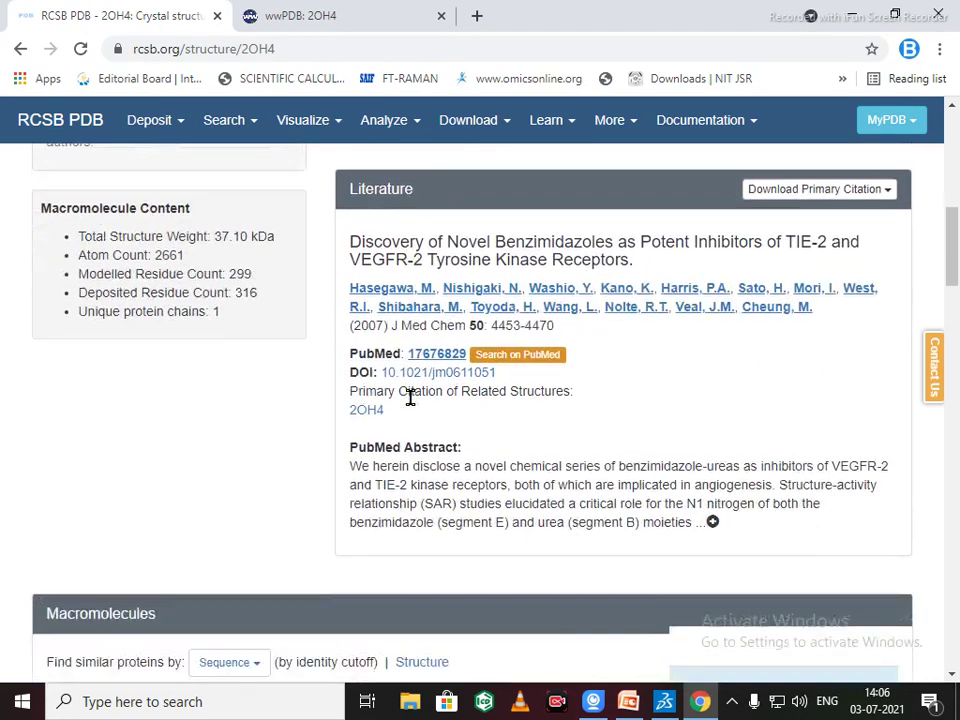
pyautogui.scroll(-4, 410, 397)
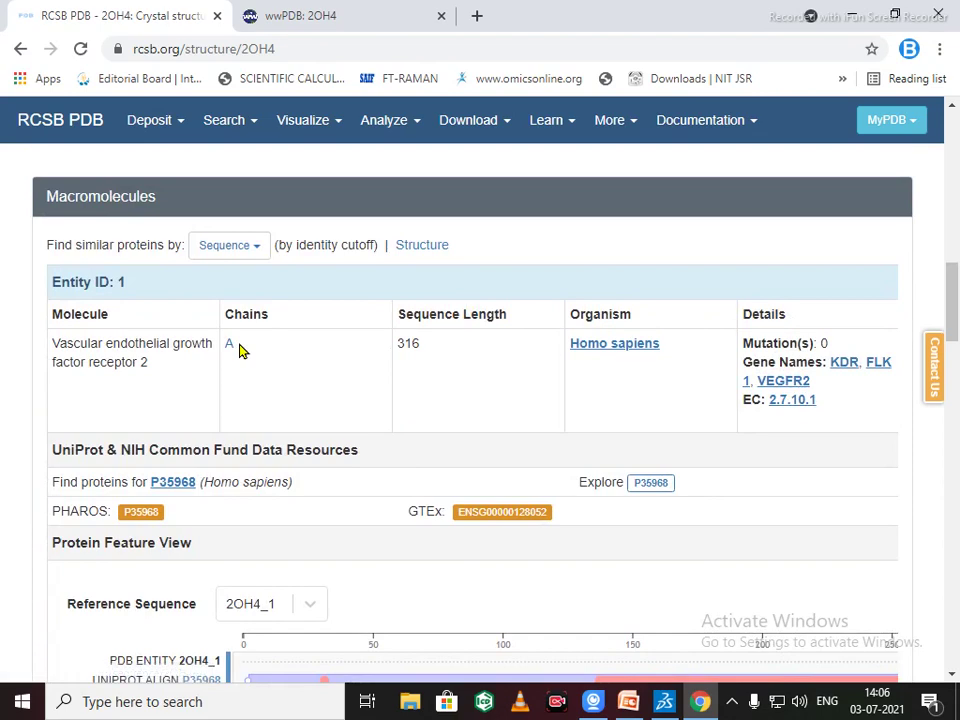
pyautogui.scroll(-4, 257, 353)
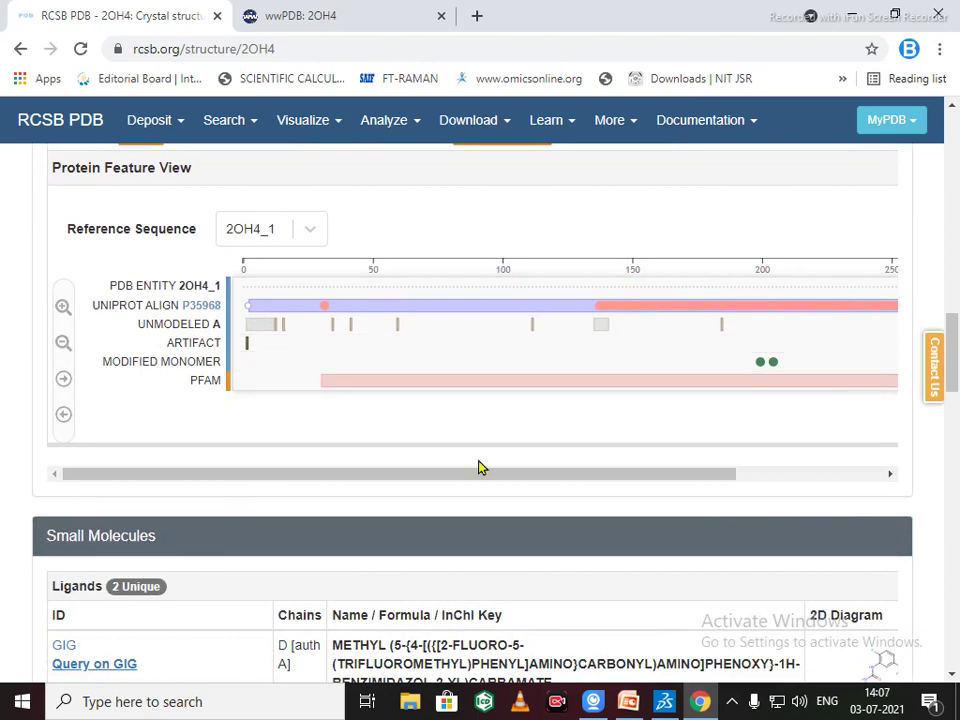
pyautogui.scroll(-3, 563, 499)
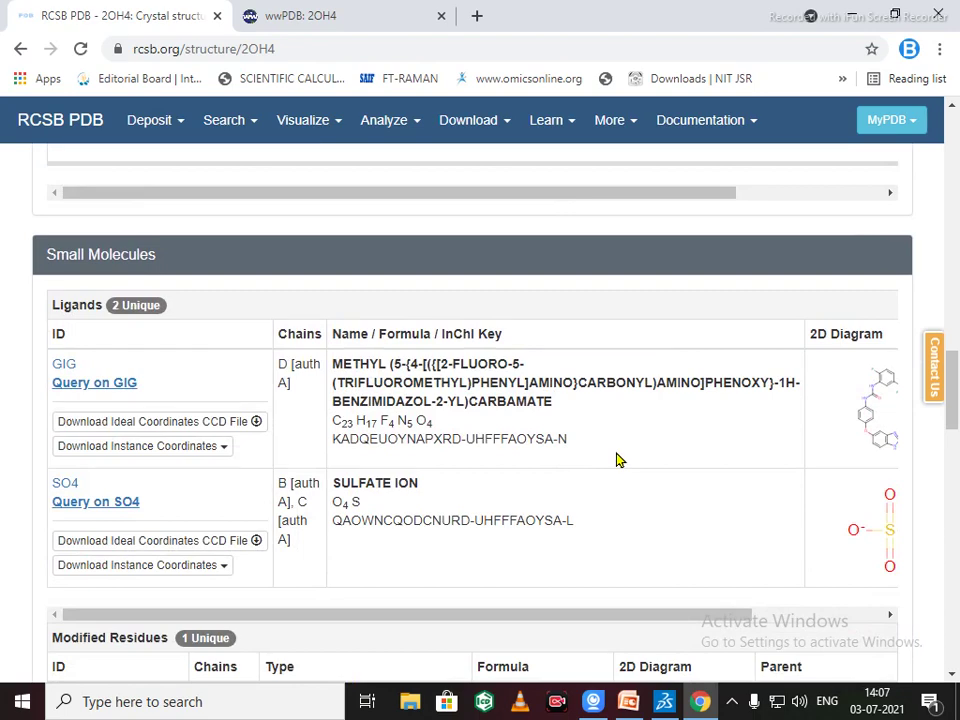
pyautogui.click(836, 412)
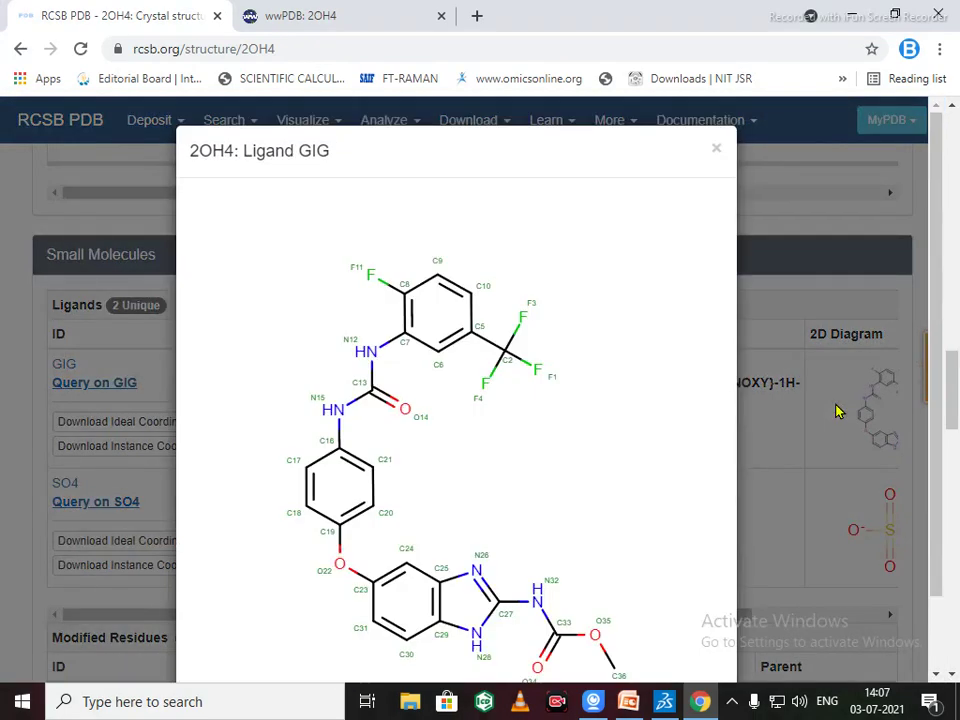
pyautogui.scroll(-2, 438, 485)
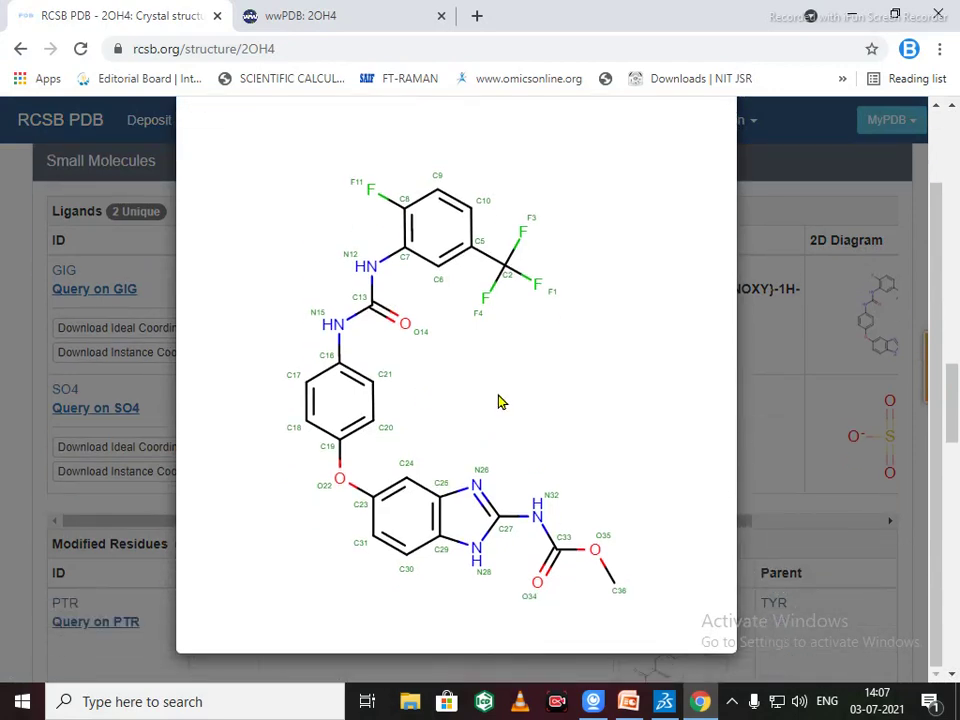
pyautogui.scroll(2, 520, 395)
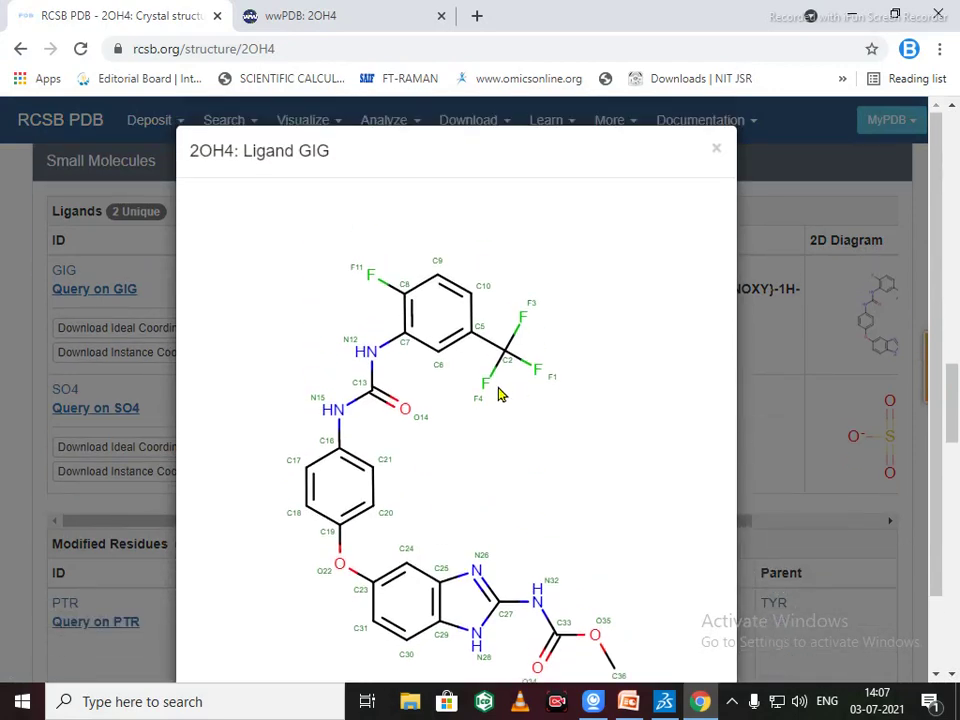
pyautogui.click(716, 150)
pyautogui.scroll(-3, 666, 379)
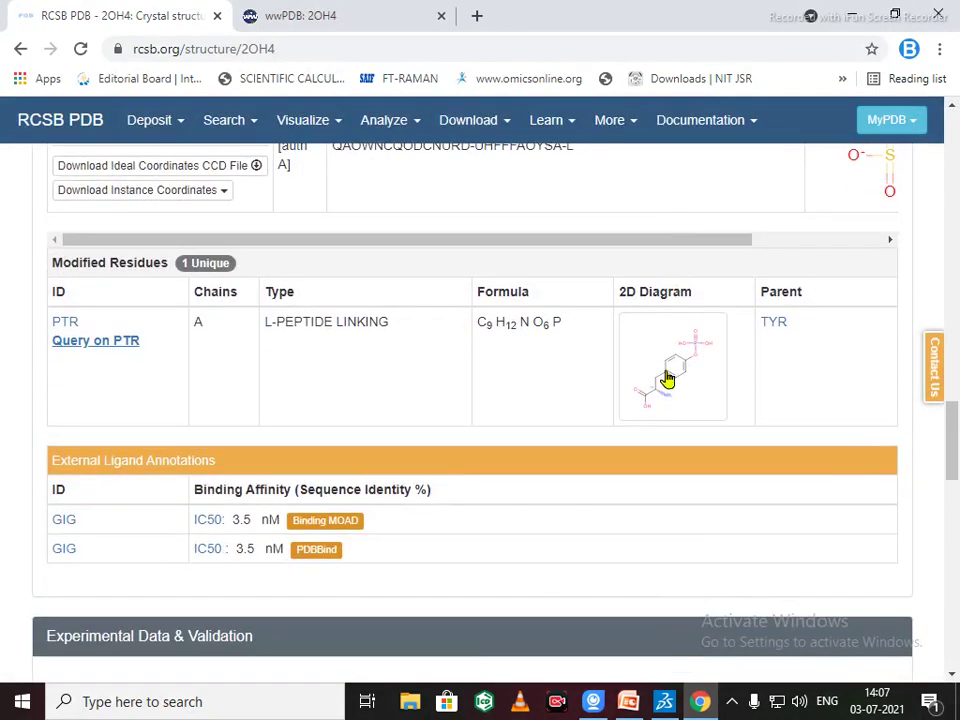
pyautogui.scroll(6, 668, 379)
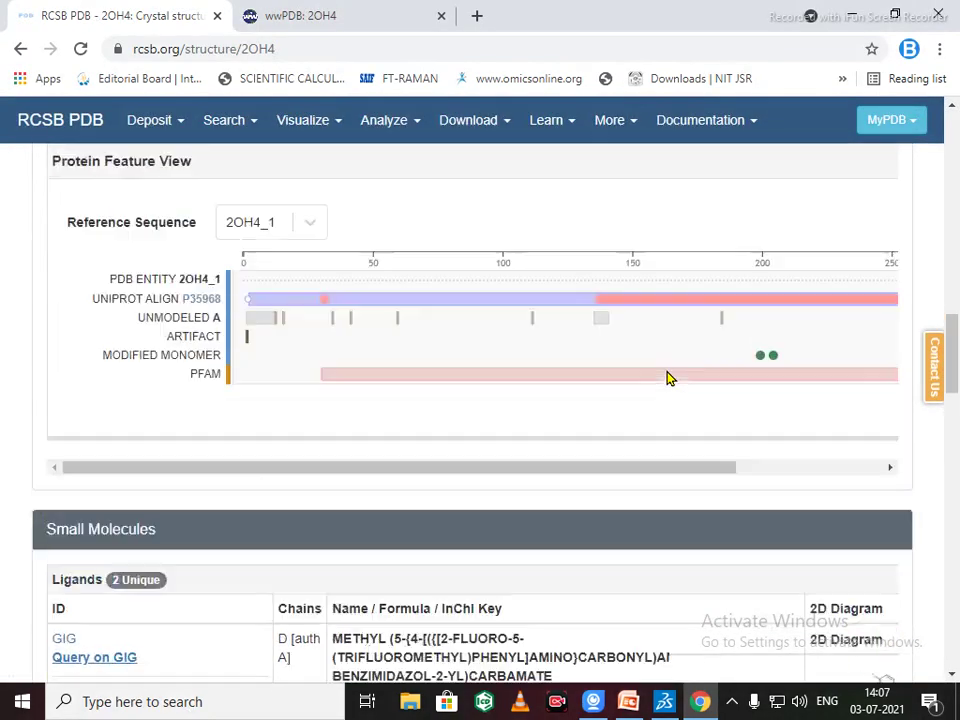
pyautogui.scroll(10, 668, 379)
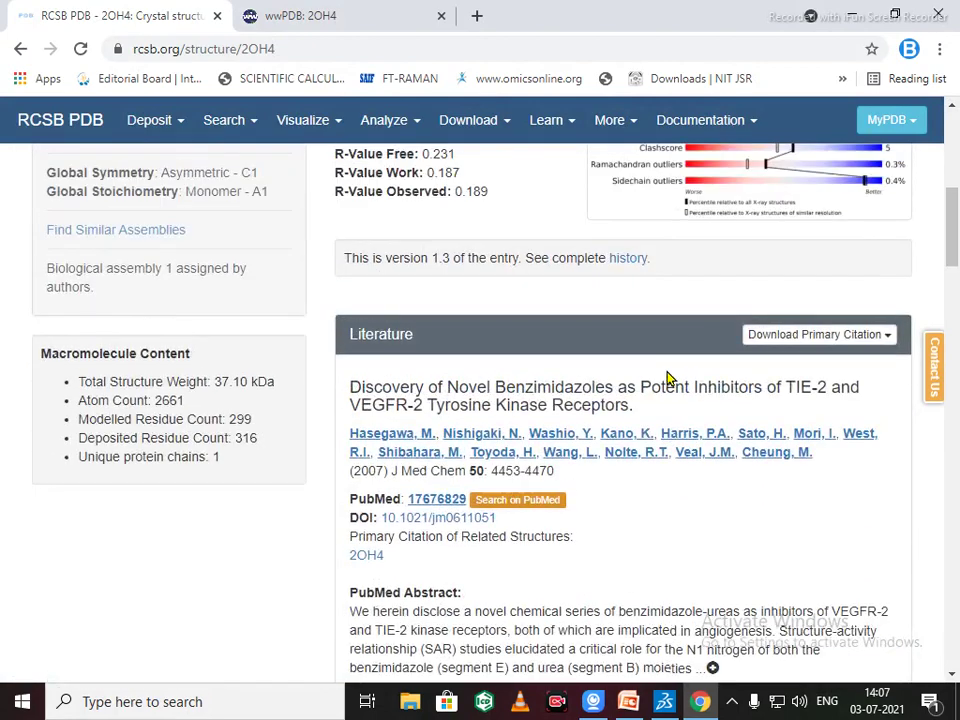
pyautogui.scroll(6, 668, 379)
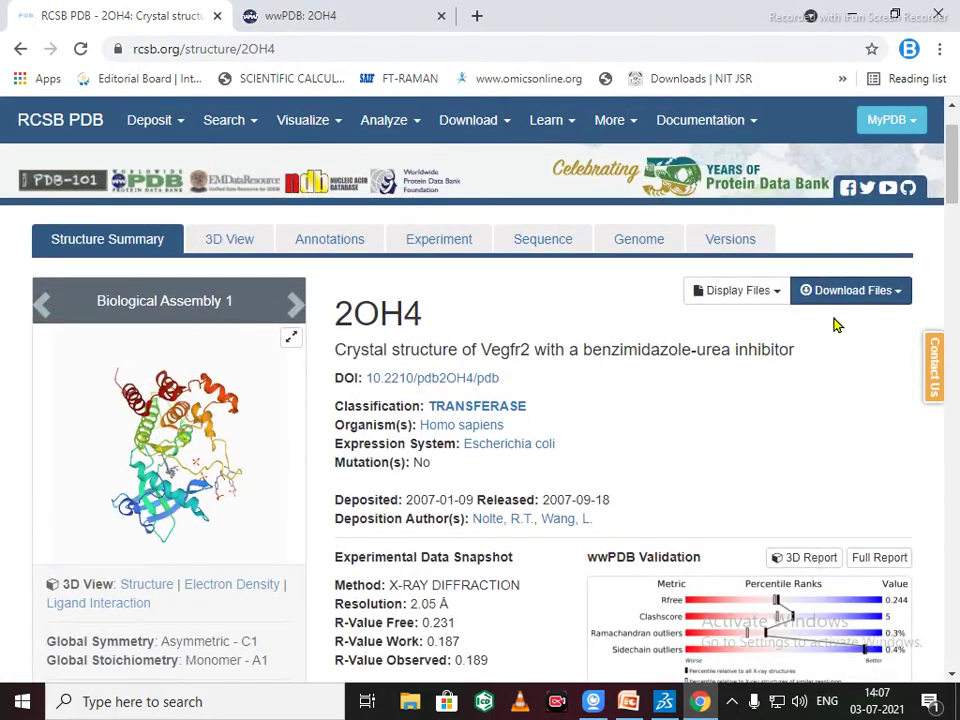
# - Download the 2OH4 coordinates in PDB format and open 2oh4 (1).pdb in Discovery Studio
pyautogui.click(900, 288)
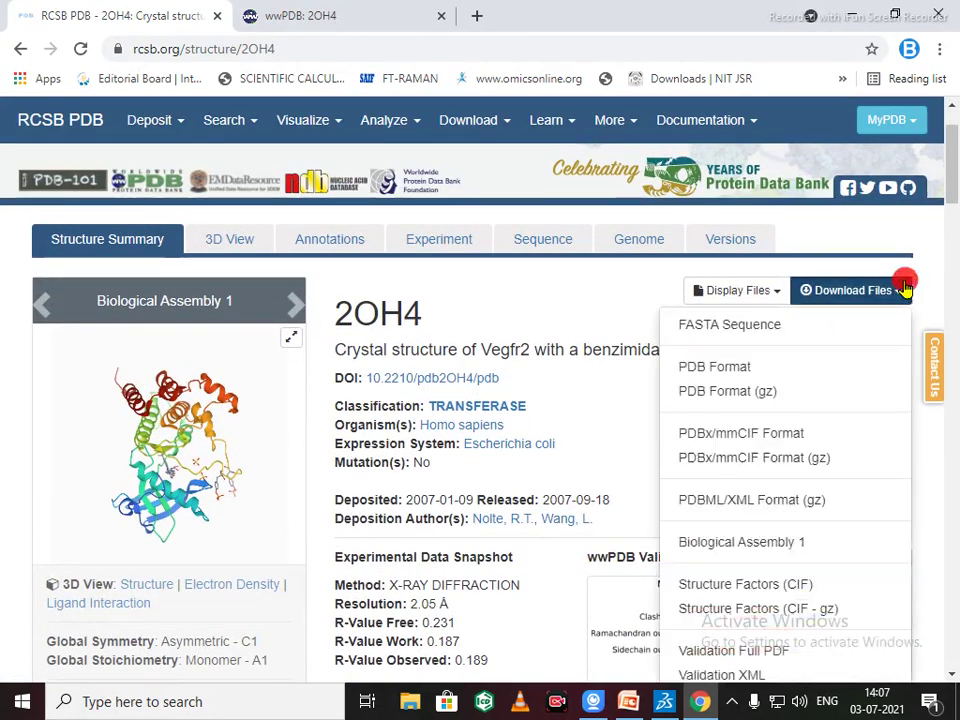
pyautogui.click(743, 372)
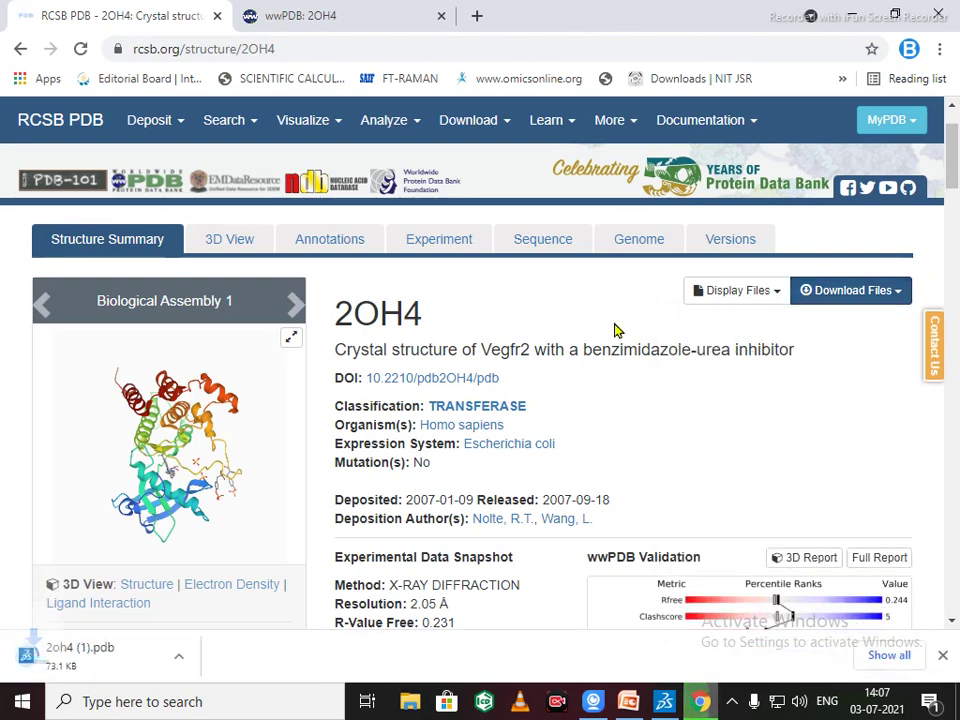
pyautogui.click(161, 671)
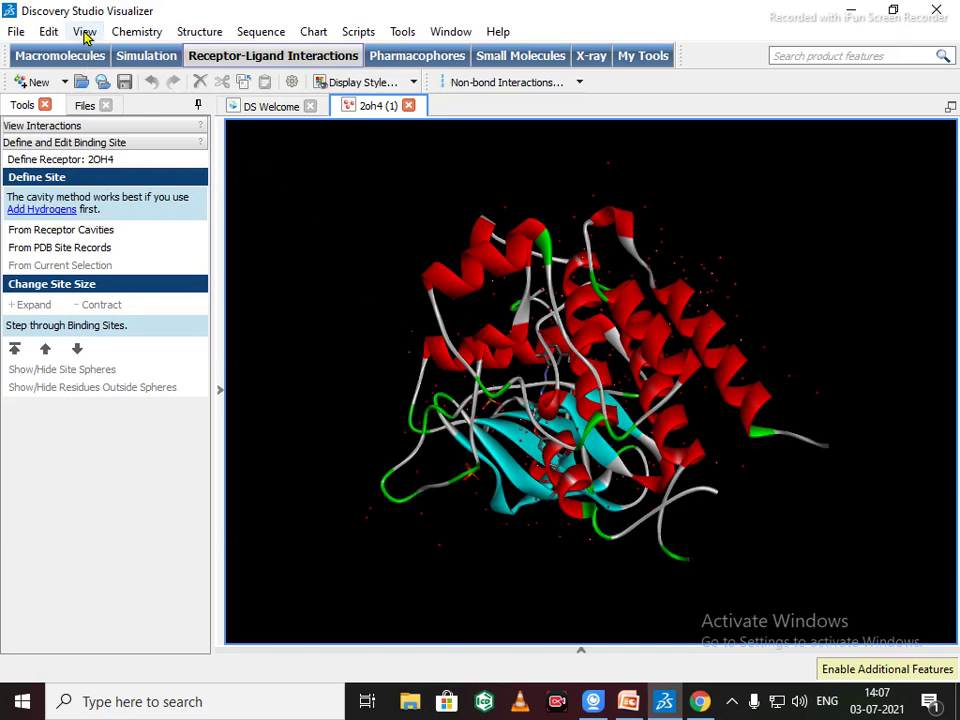
# - Show the Hierarchy tree and make the 3-D window background white
pyautogui.click(84, 32)
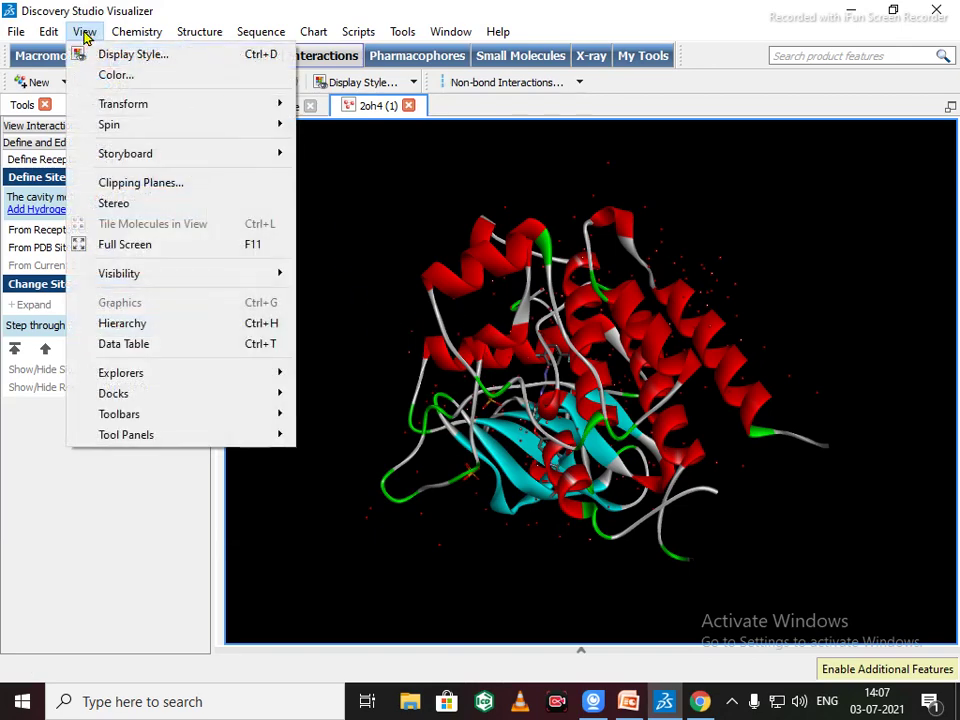
pyautogui.click(133, 333)
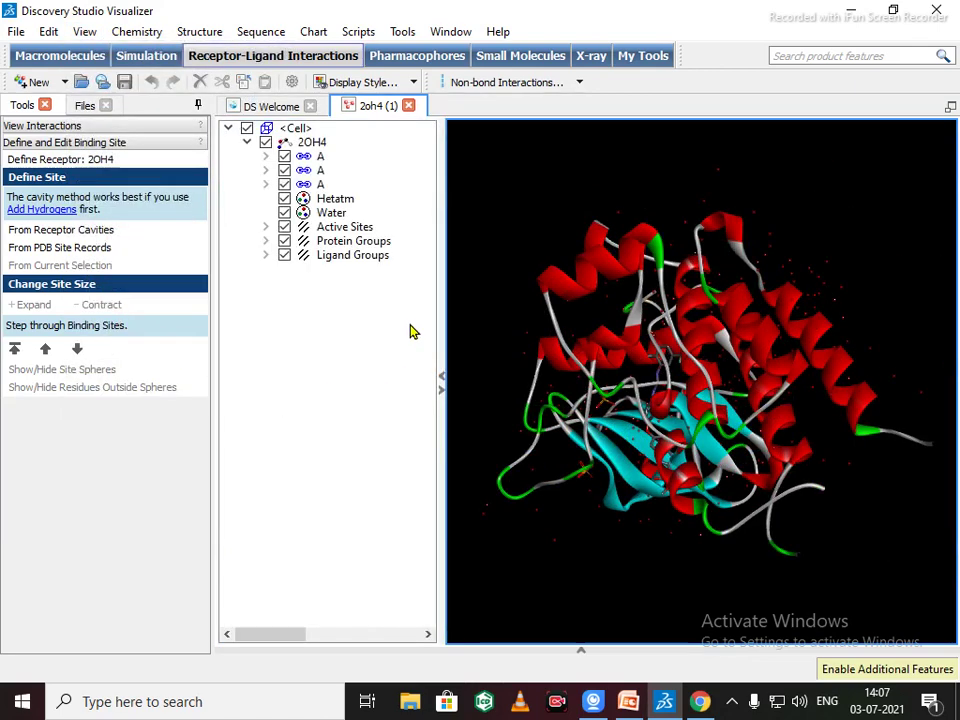
pyautogui.rightClick(478, 272)
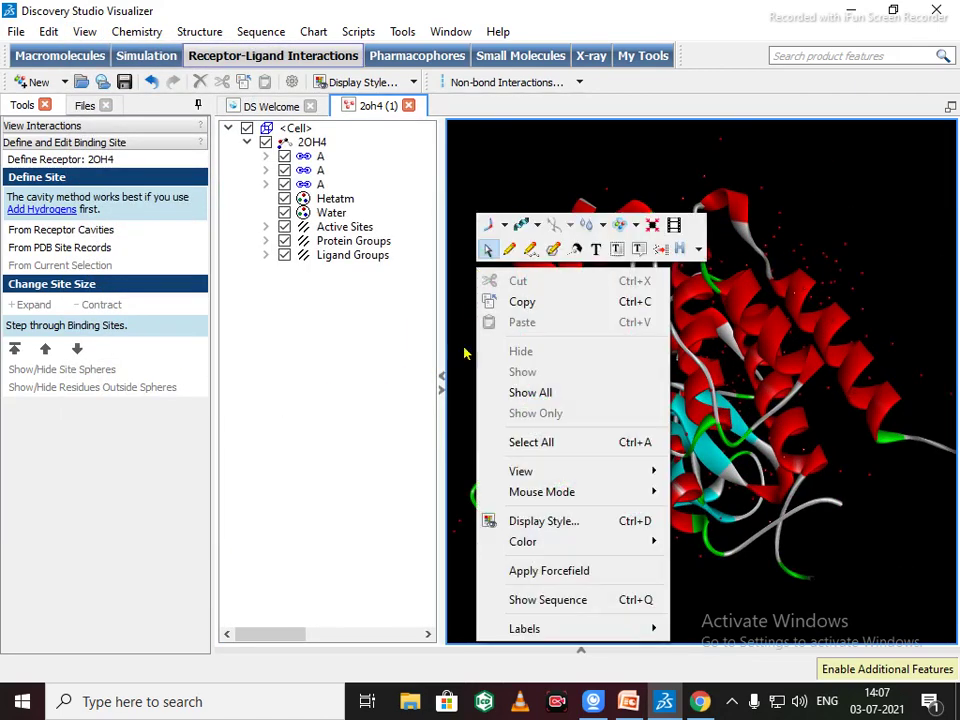
pyautogui.moveTo(533, 546)
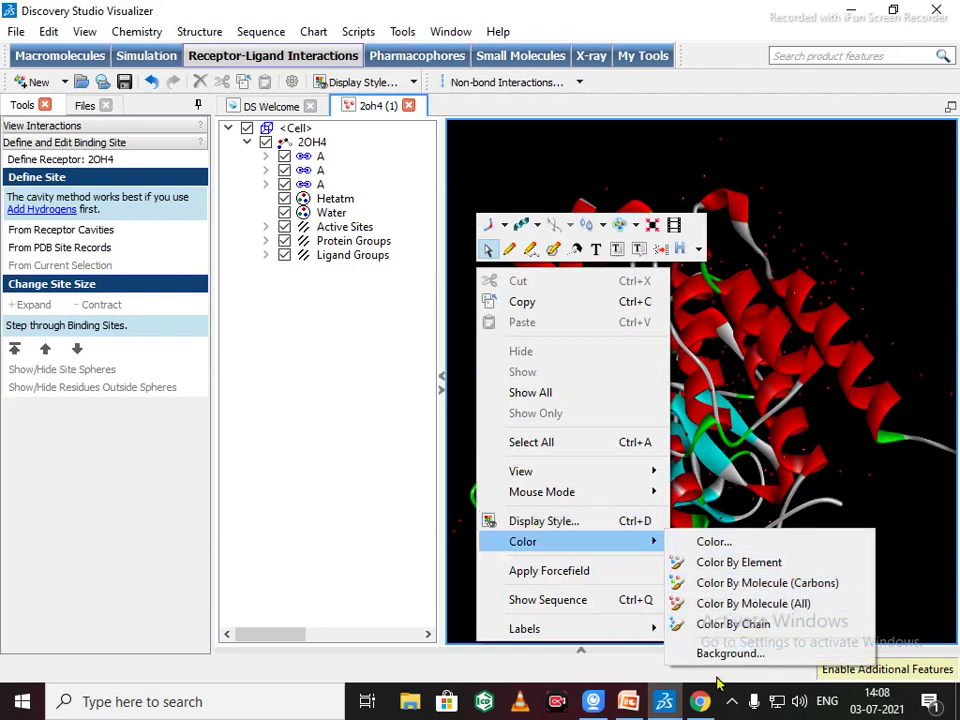
pyautogui.moveTo(632, 546)
pyautogui.click(724, 653)
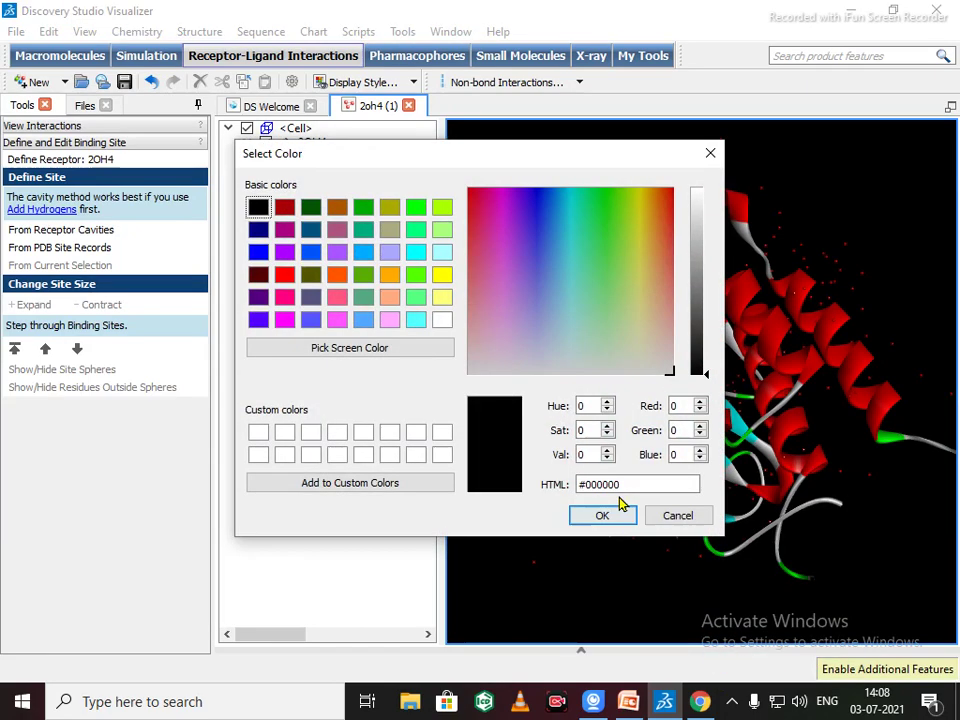
pyautogui.click(442, 319)
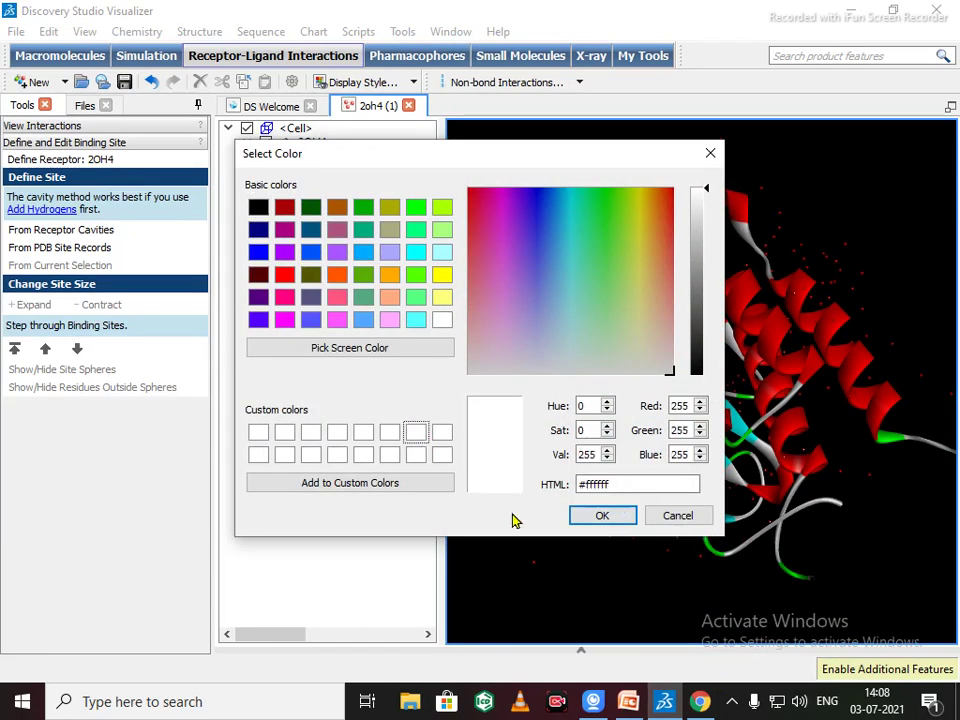
pyautogui.click(619, 519)
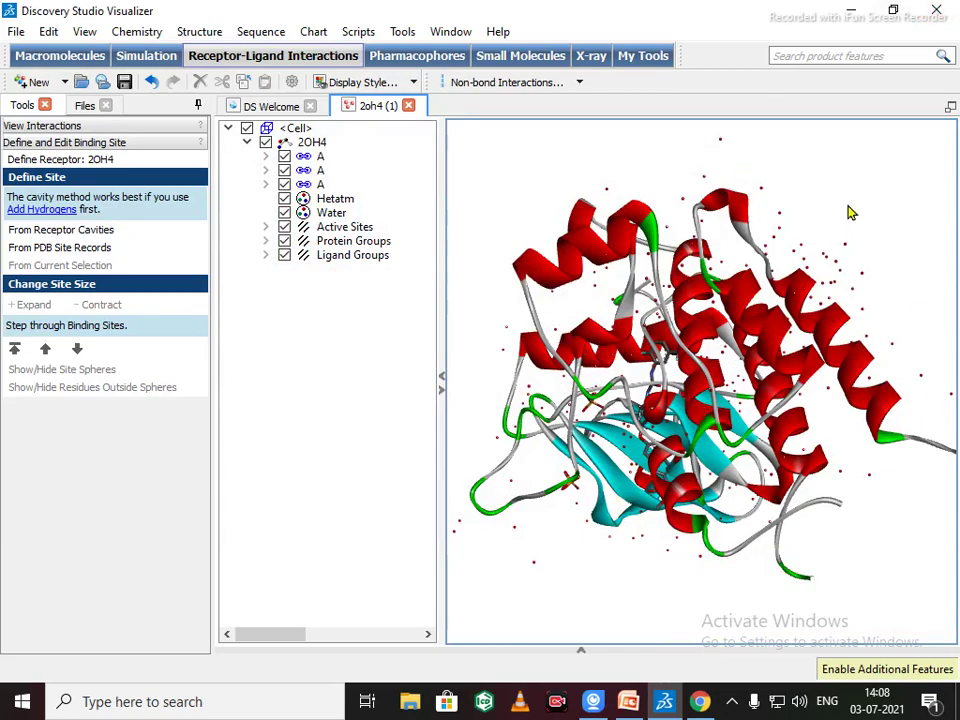
pyautogui.moveTo(848, 212); pyautogui.dragTo(410, 152)
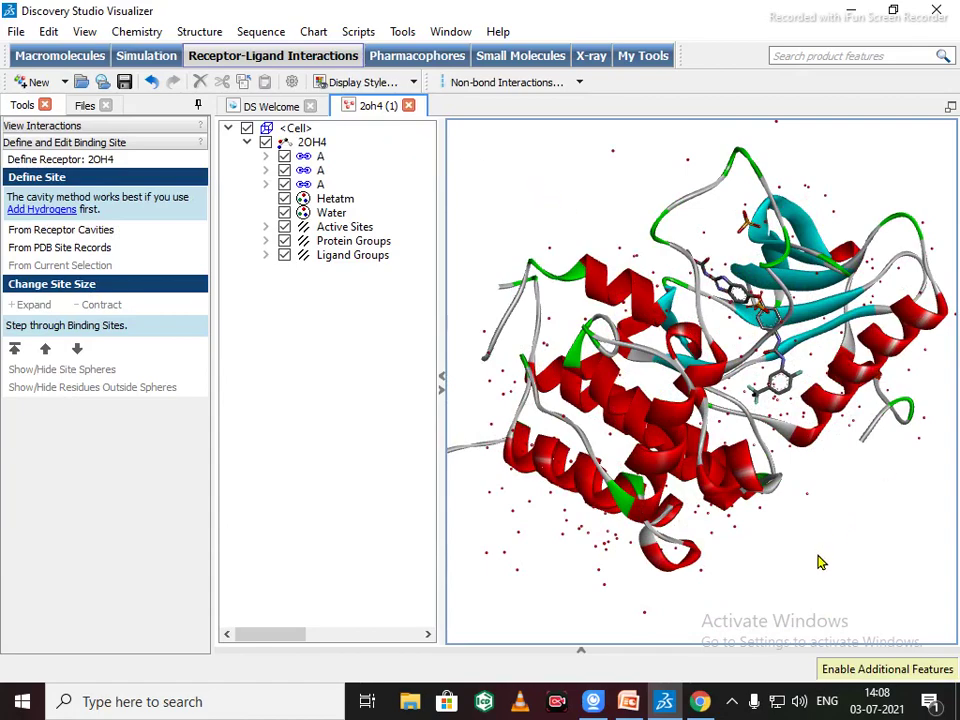
pyautogui.click(744, 488)
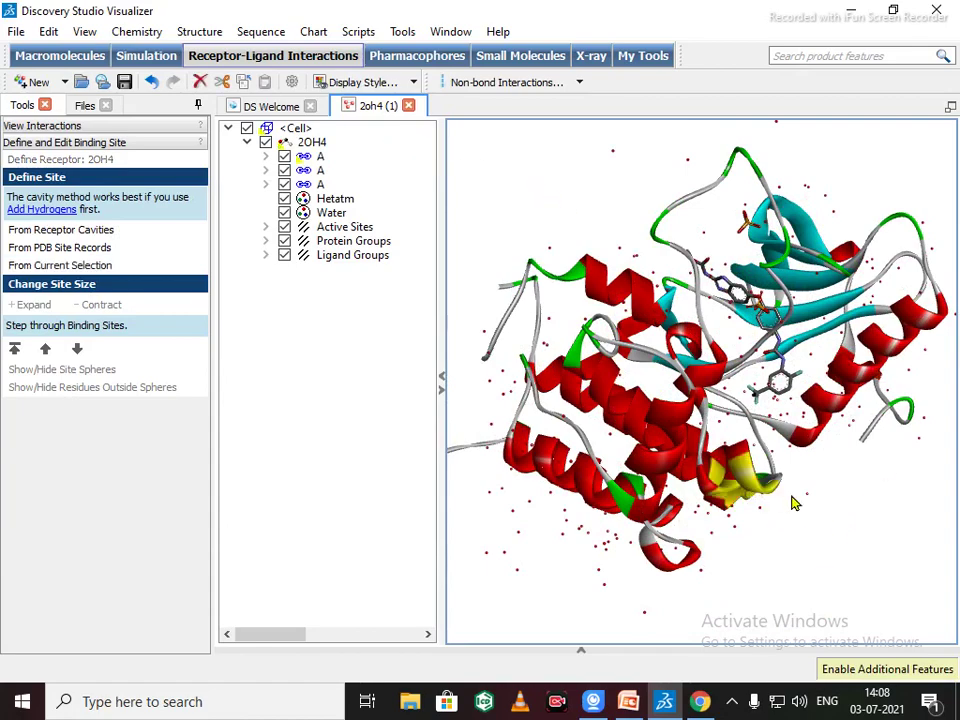
pyautogui.moveTo(838, 508); pyautogui.dragTo(686, 362)
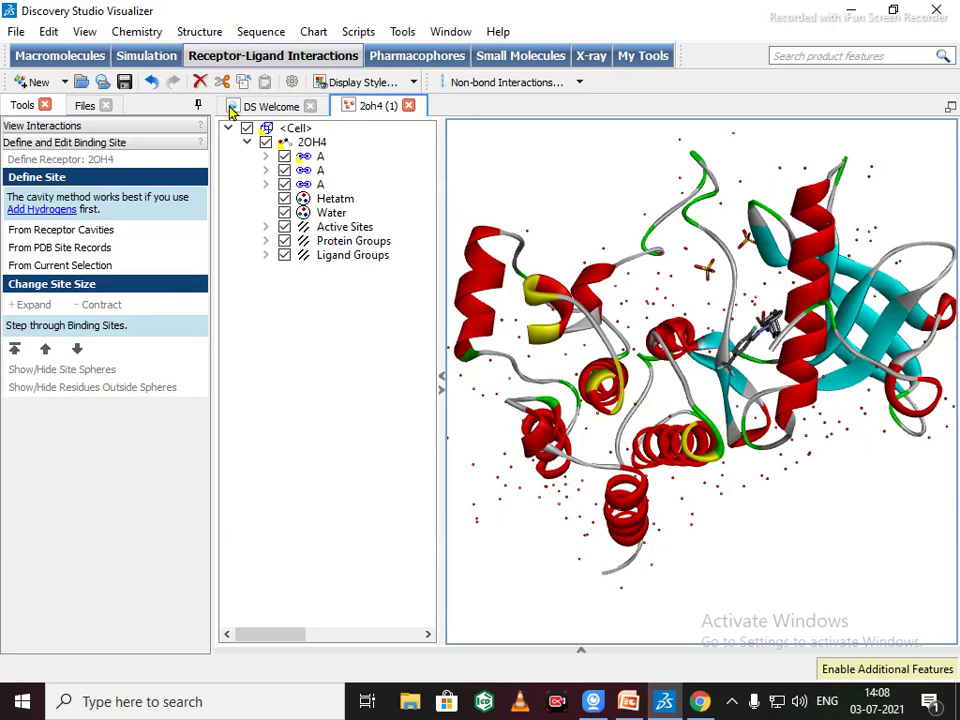
# - Delete all water molecules and the sulfate ions SO4302 and SO4301 from chain A
pyautogui.click(332, 213)
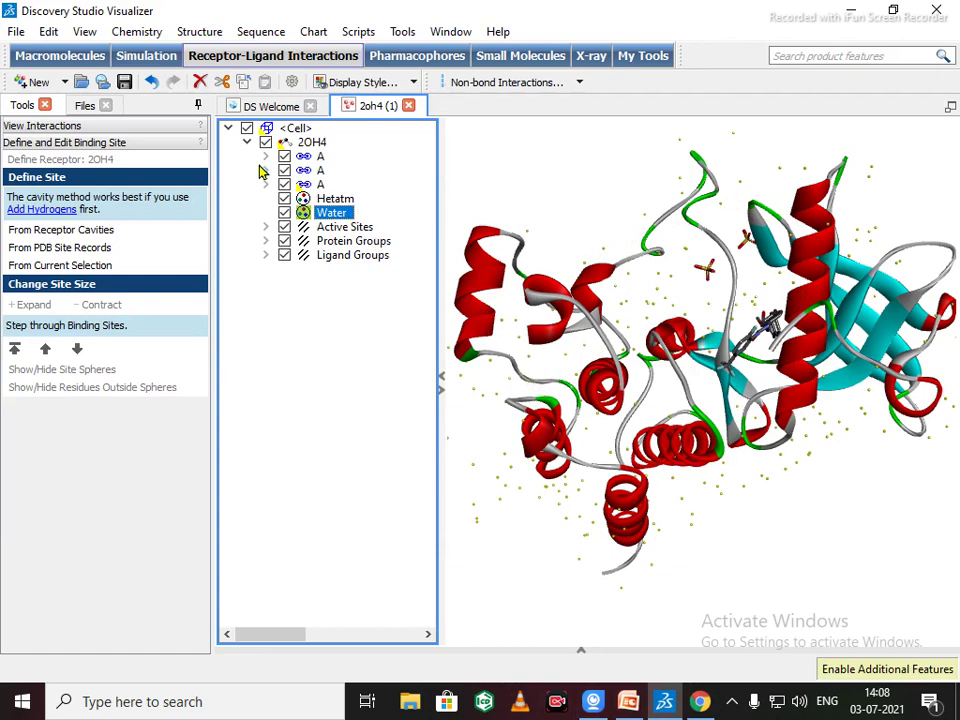
pyautogui.click(202, 84)
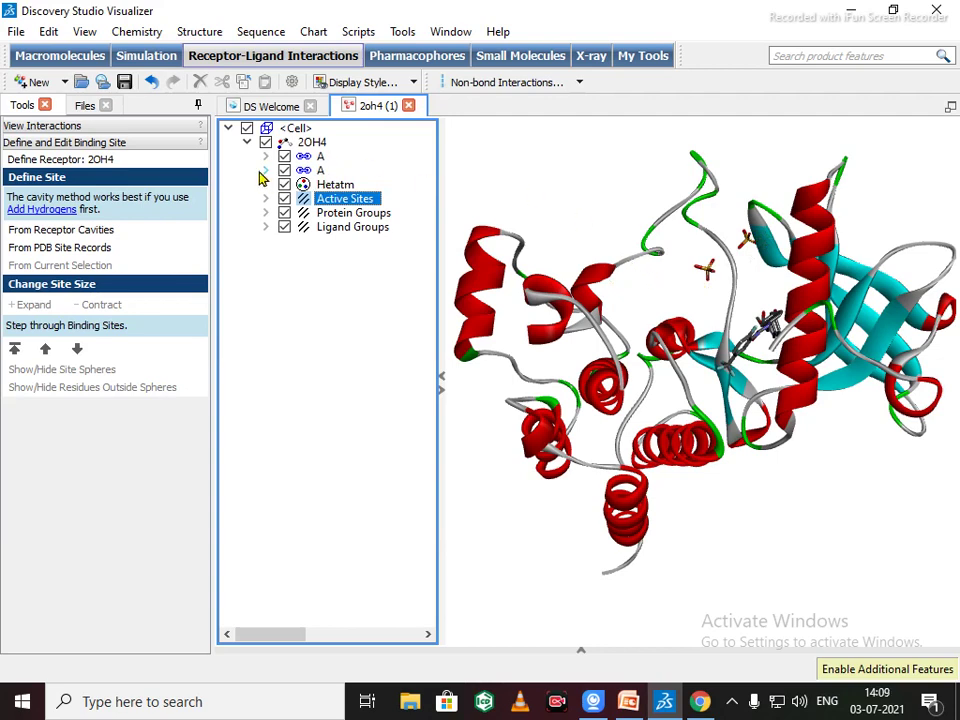
pyautogui.click(265, 171)
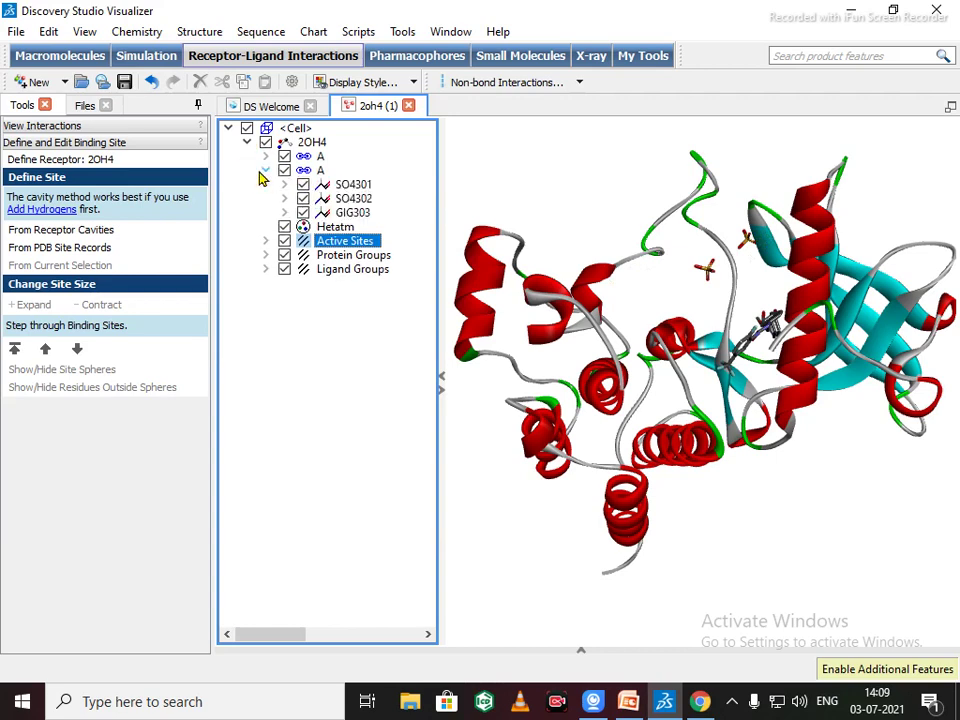
pyautogui.click(362, 205)
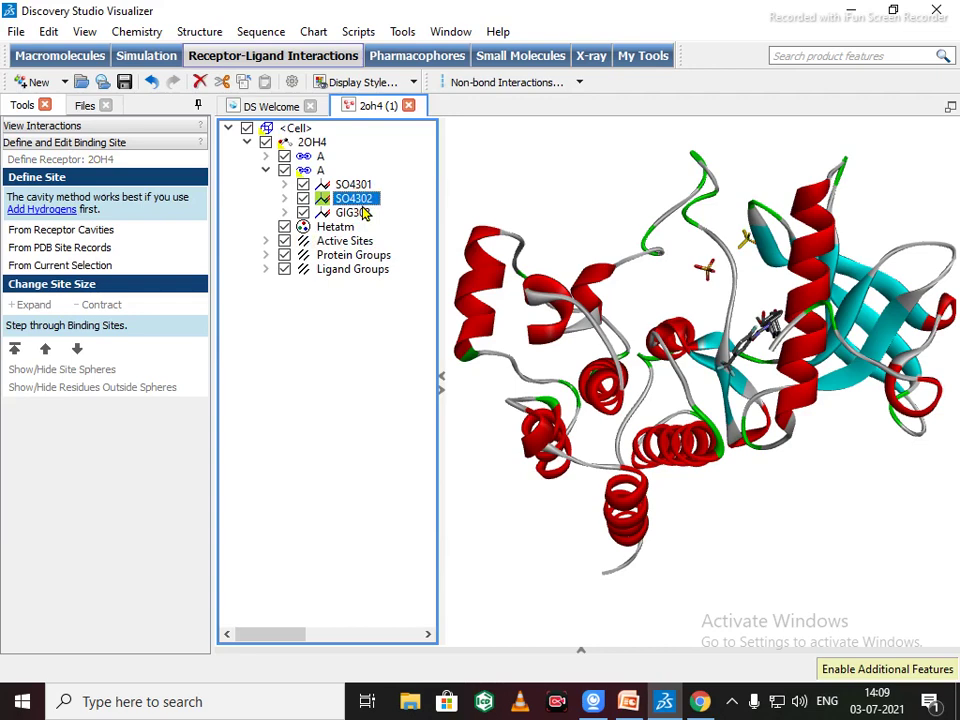
pyautogui.press('Delete')
pyautogui.click(364, 184)
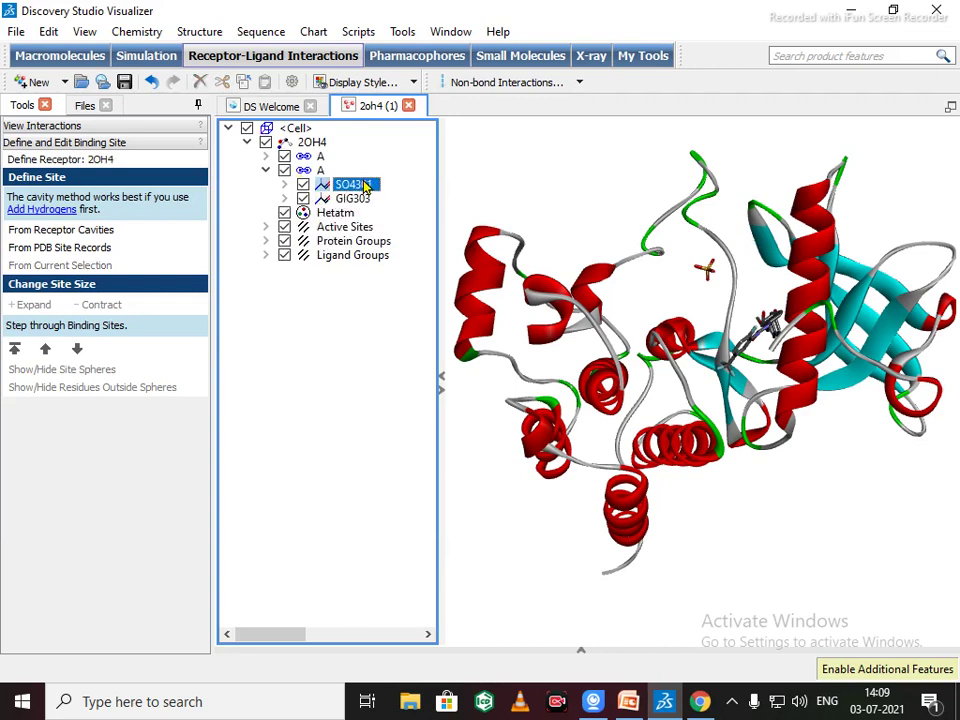
pyautogui.press('Delete')
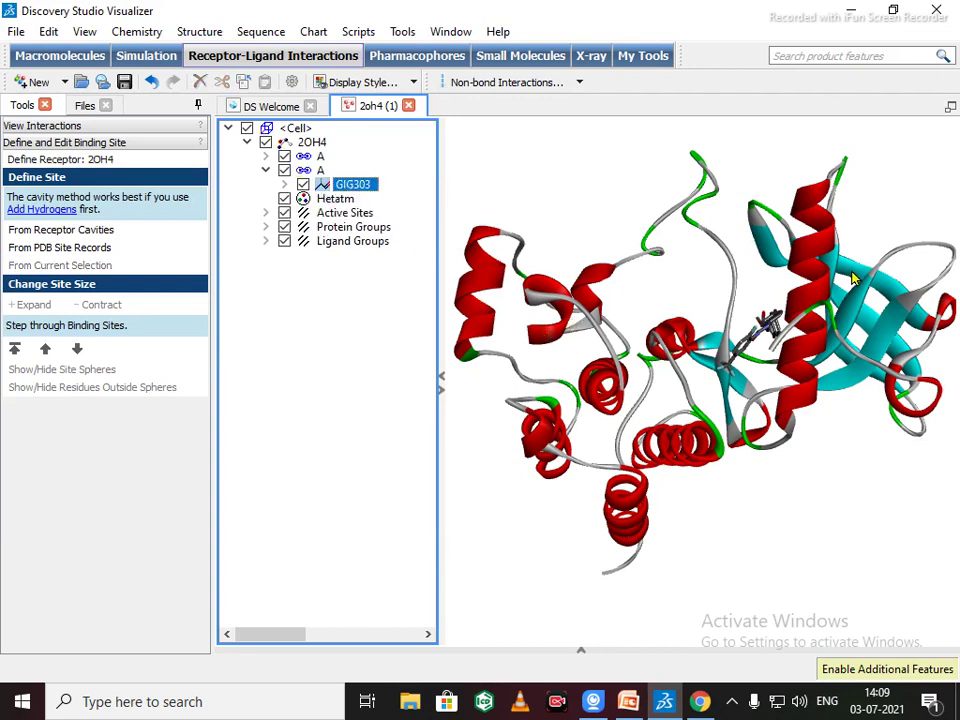
# - Rotate the protein to inspect ligand GIG303, selecting it briefly, then clear the selection
pyautogui.moveTo(748, 266); pyautogui.dragTo(778, 362)
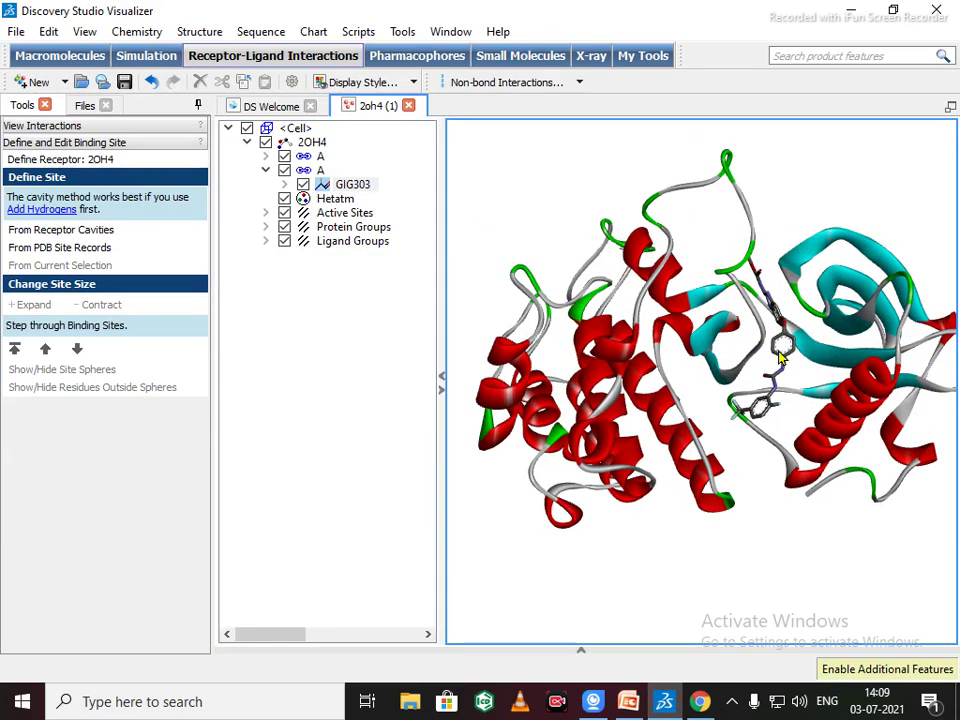
pyautogui.click(783, 365)
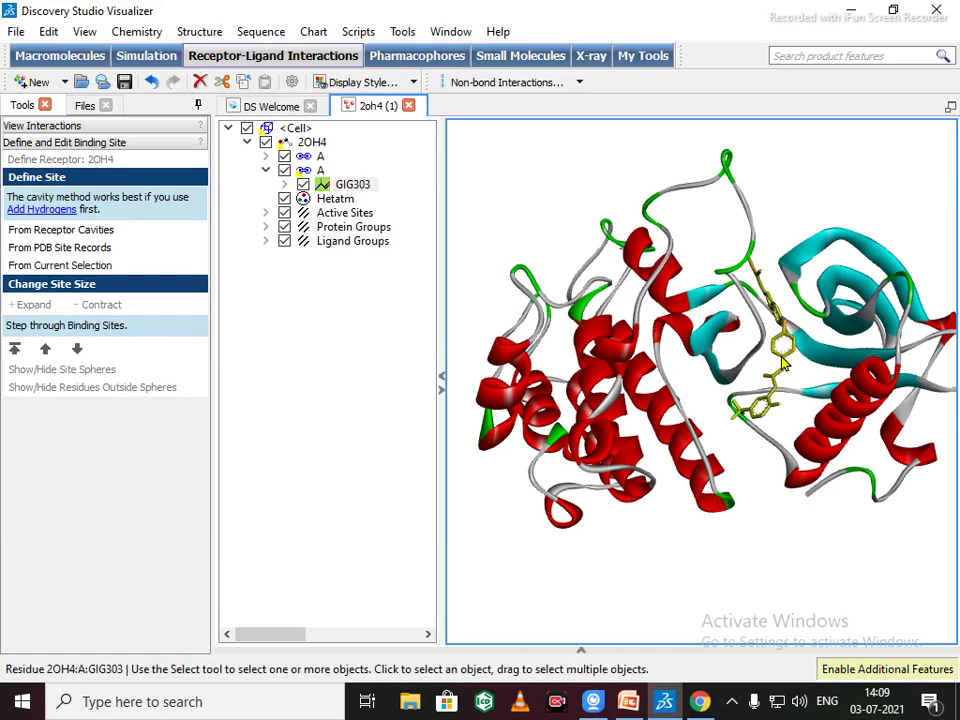
pyautogui.click(812, 178)
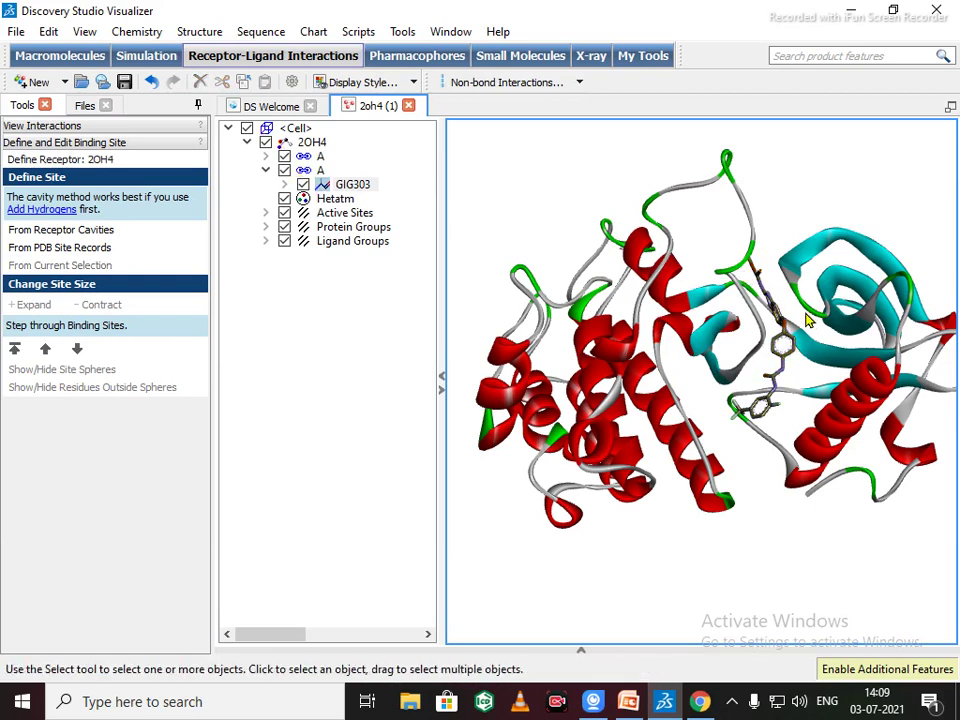
# - Select ligand GIG303 in the hierarchy and bring up the Receptor-Ligand Interactions binding-site tools
pyautogui.rightClick(910, 544)
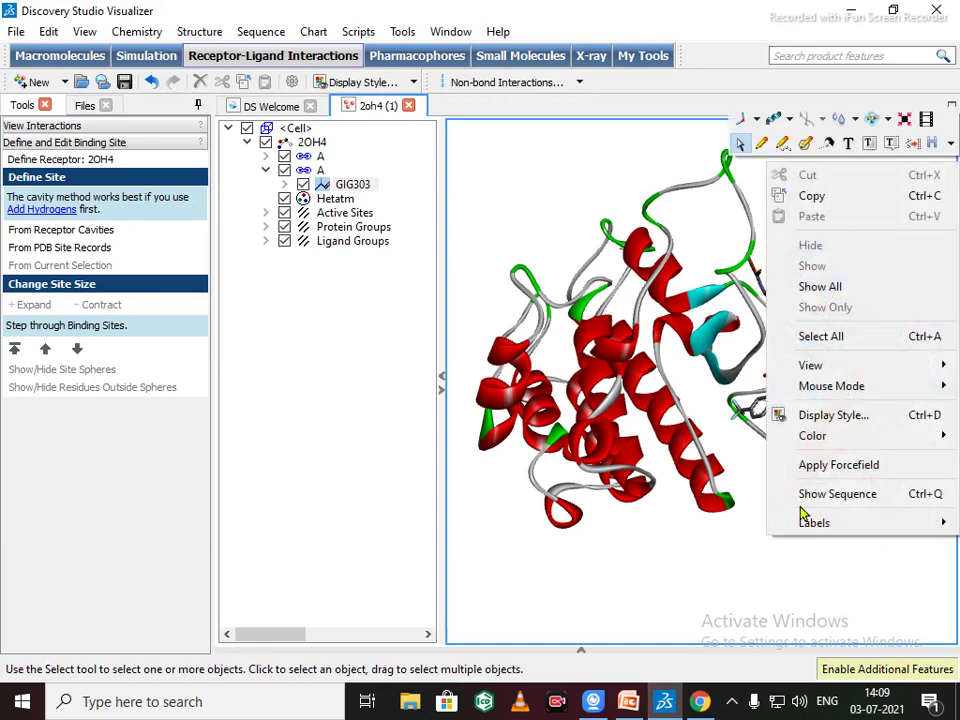
pyautogui.click(553, 564)
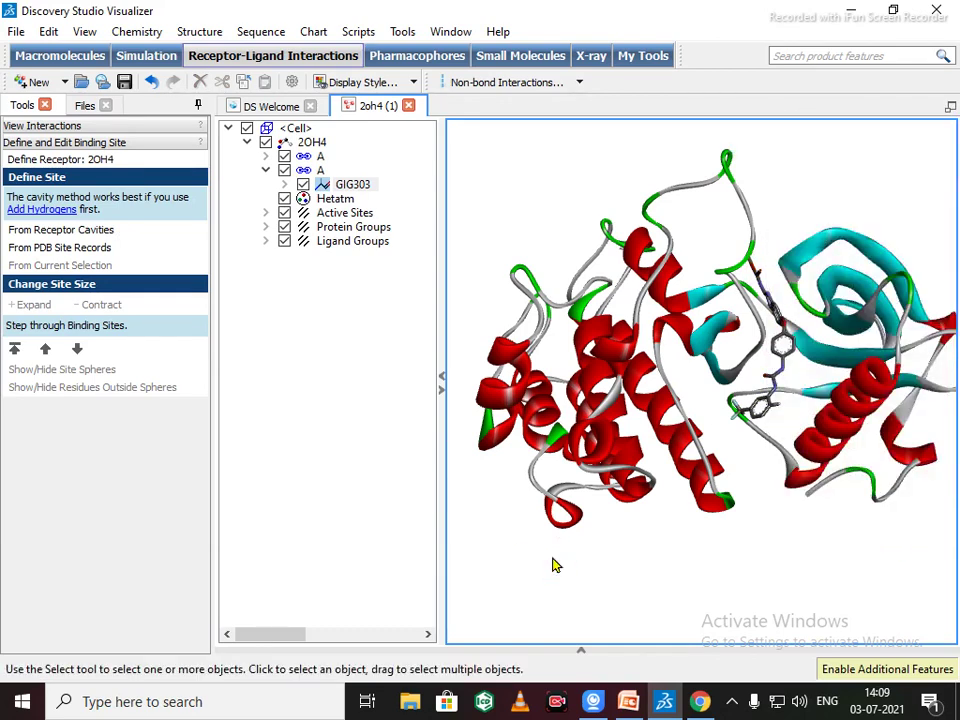
pyautogui.click(351, 189)
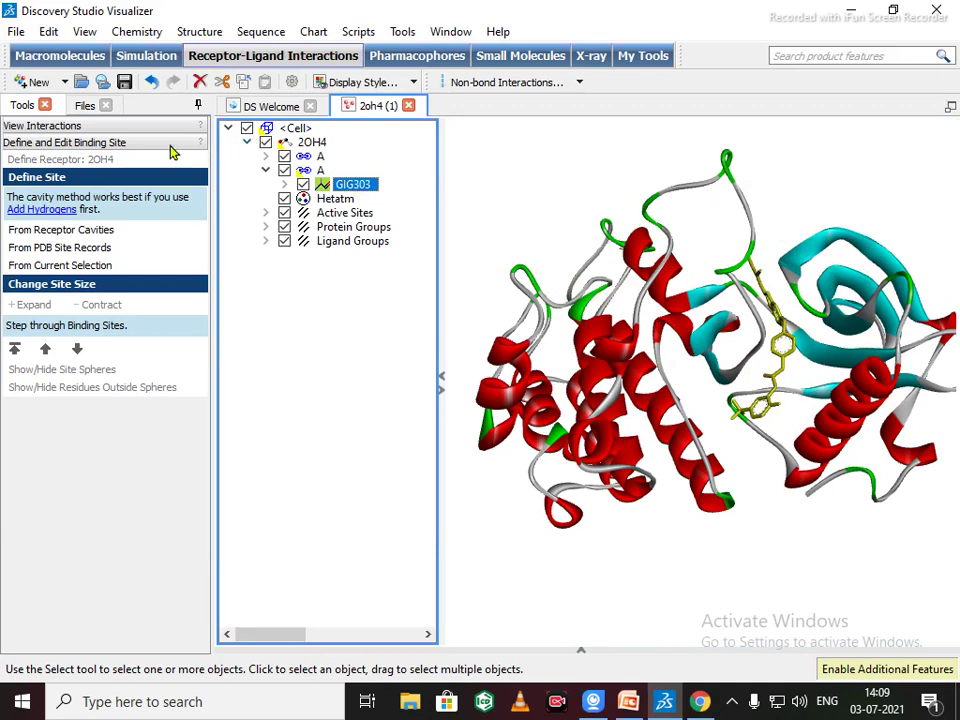
pyautogui.click(115, 143)
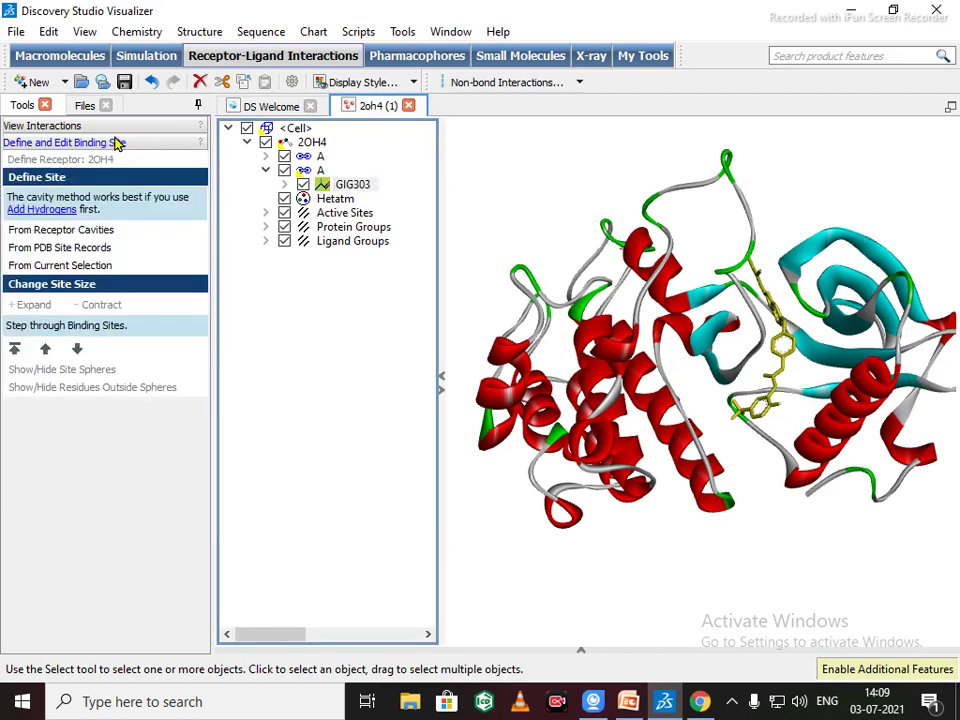
# - Define the SBD_Site_Sphere around the selected ligand and rotate to see GIG303 inside it
pyautogui.click(40, 273)
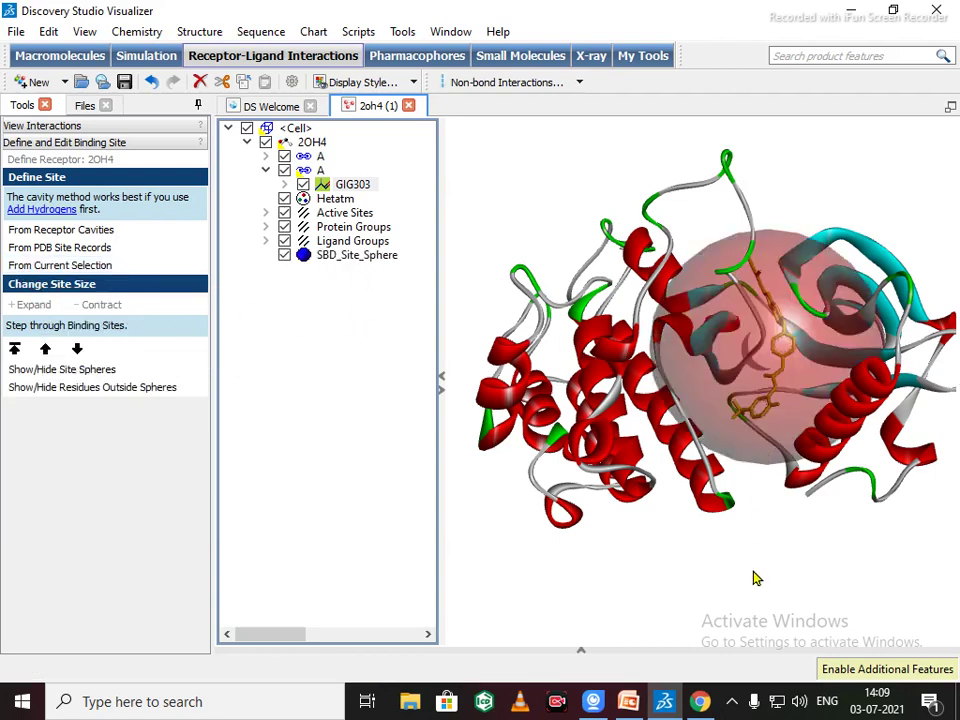
pyautogui.moveTo(864, 528); pyautogui.dragTo(729, 534)
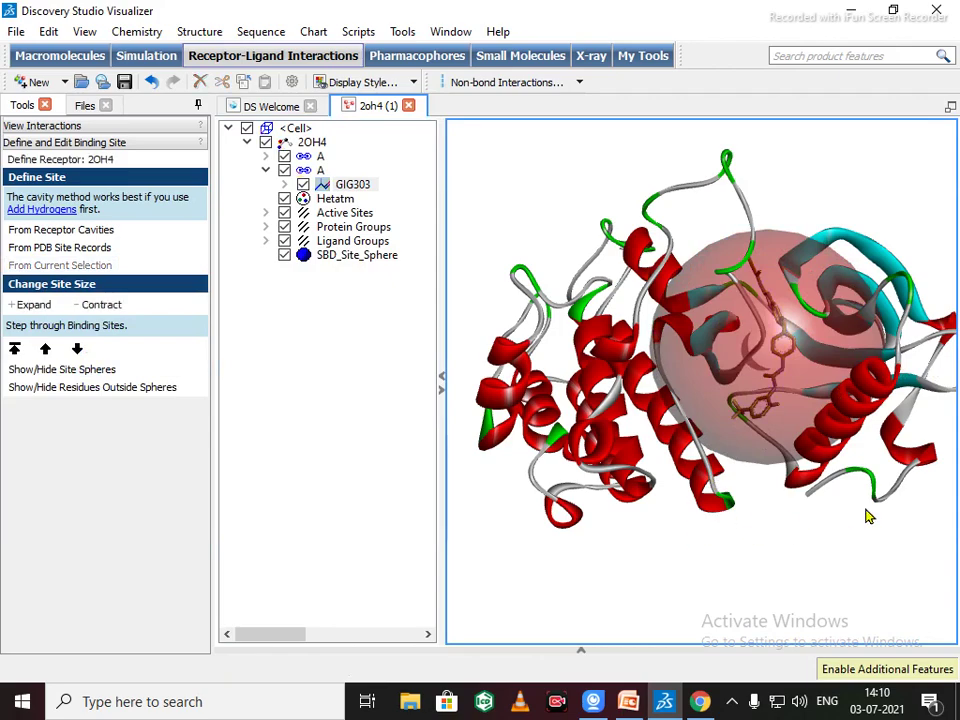
pyautogui.moveTo(868, 514); pyautogui.dragTo(755, 458)
pyautogui.moveTo(907, 417); pyautogui.dragTo(860, 515)
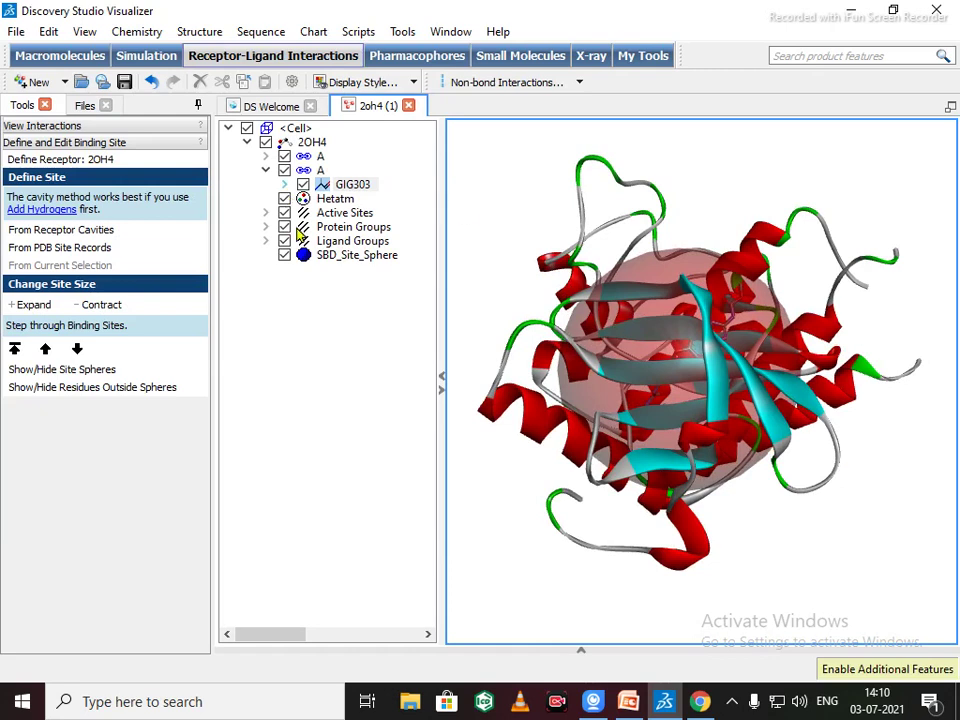
pyautogui.click(323, 258)
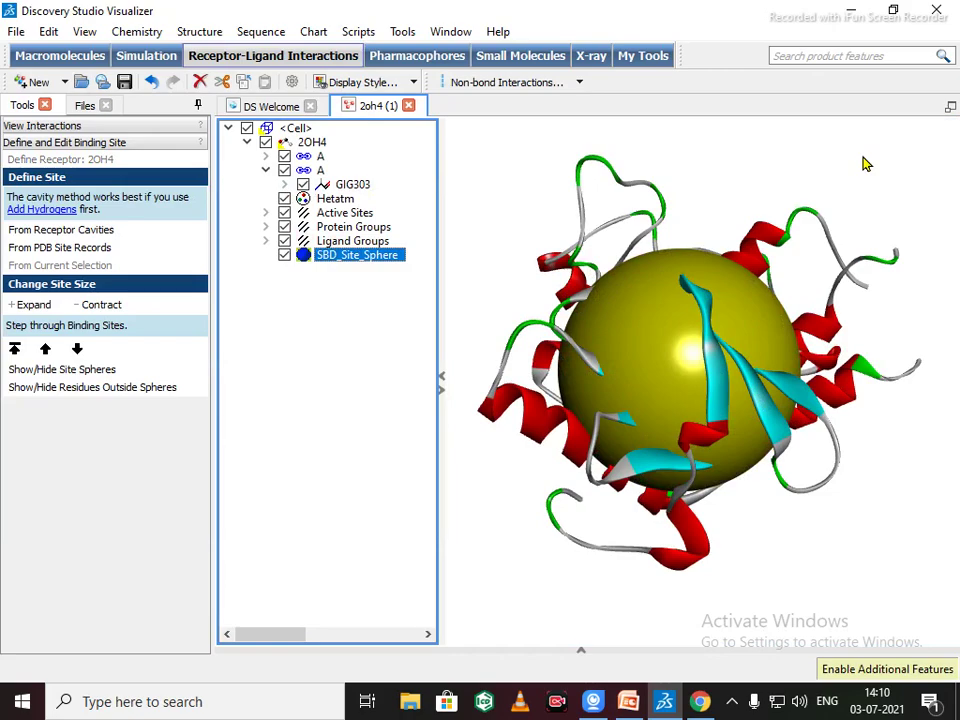
pyautogui.click(857, 192)
pyautogui.moveTo(857, 192); pyautogui.dragTo(666, 270)
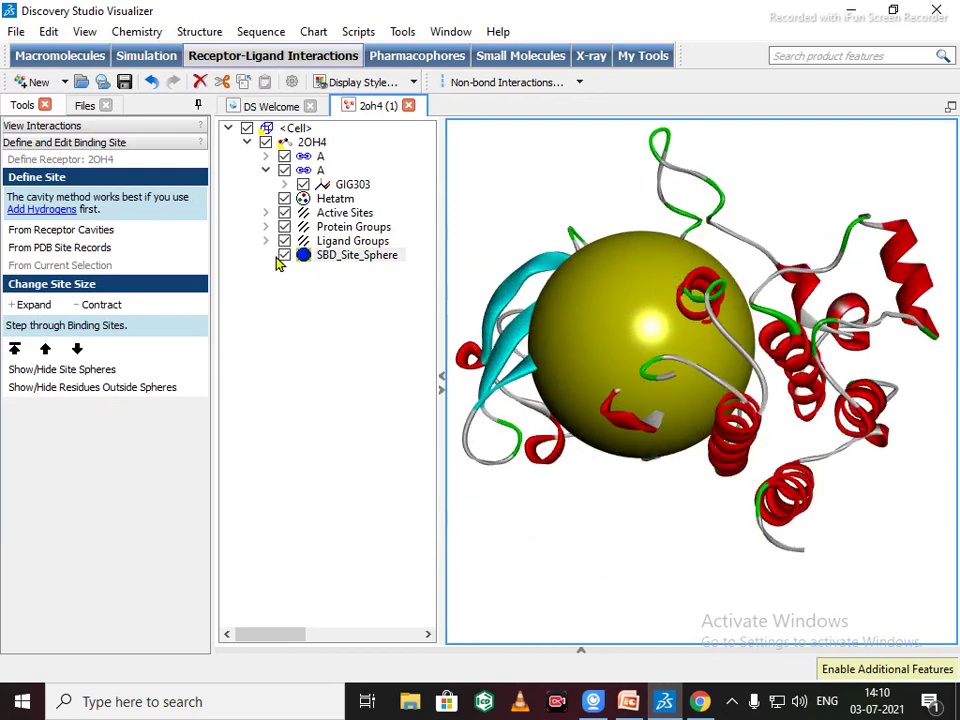
pyautogui.click(356, 257)
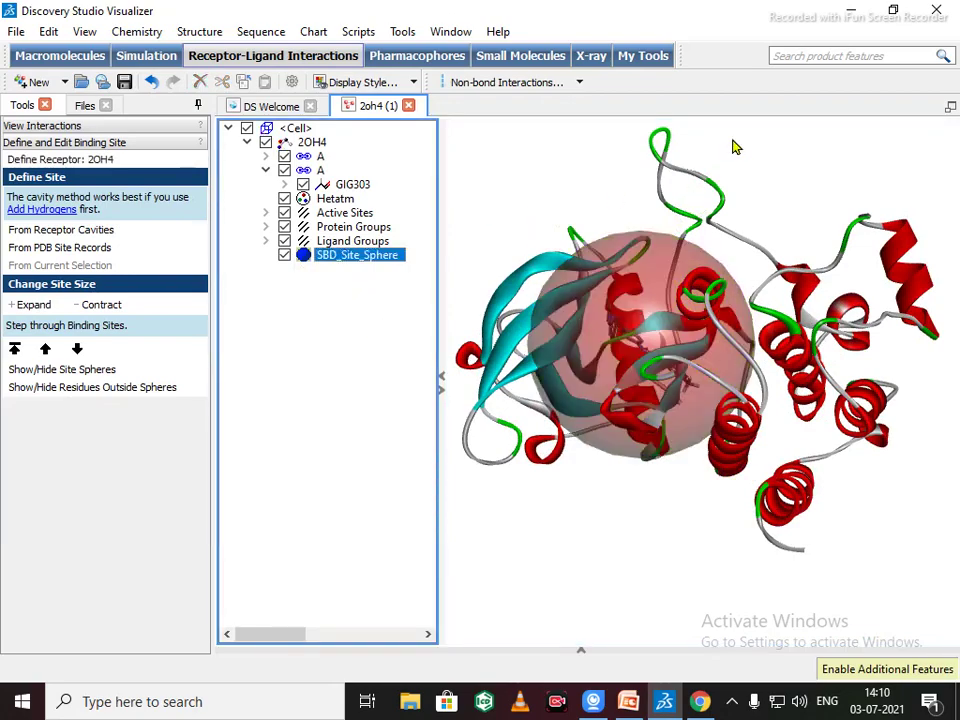
pyautogui.moveTo(733, 147); pyautogui.dragTo(650, 408, button='right')
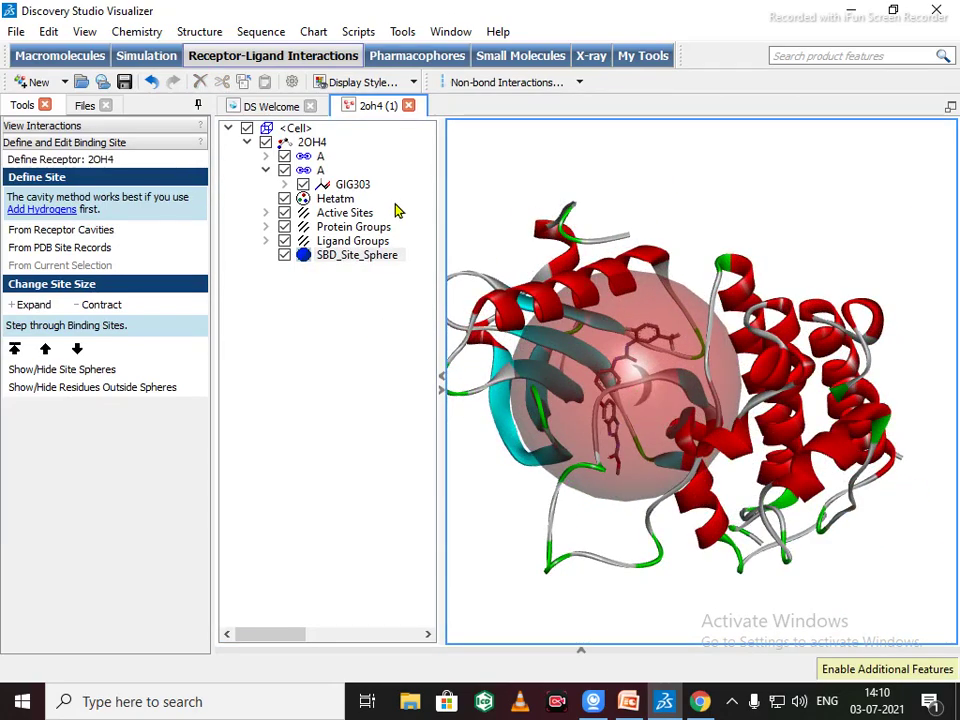
# - Delete the GIG303 ligand from chain A and clear the selection
pyautogui.click(352, 185)
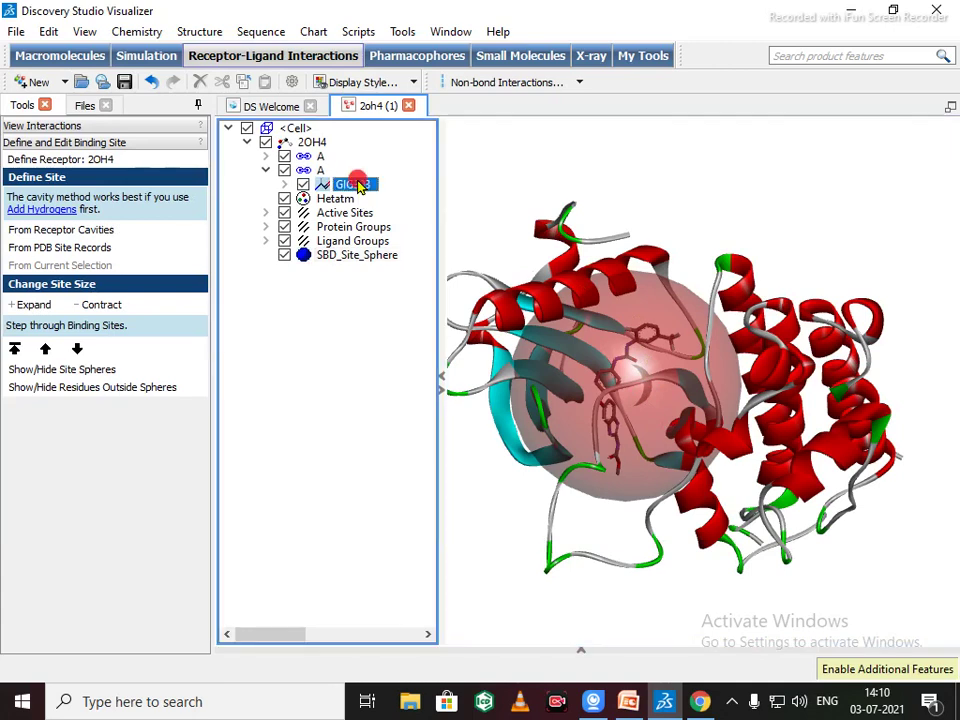
pyautogui.press('Delete')
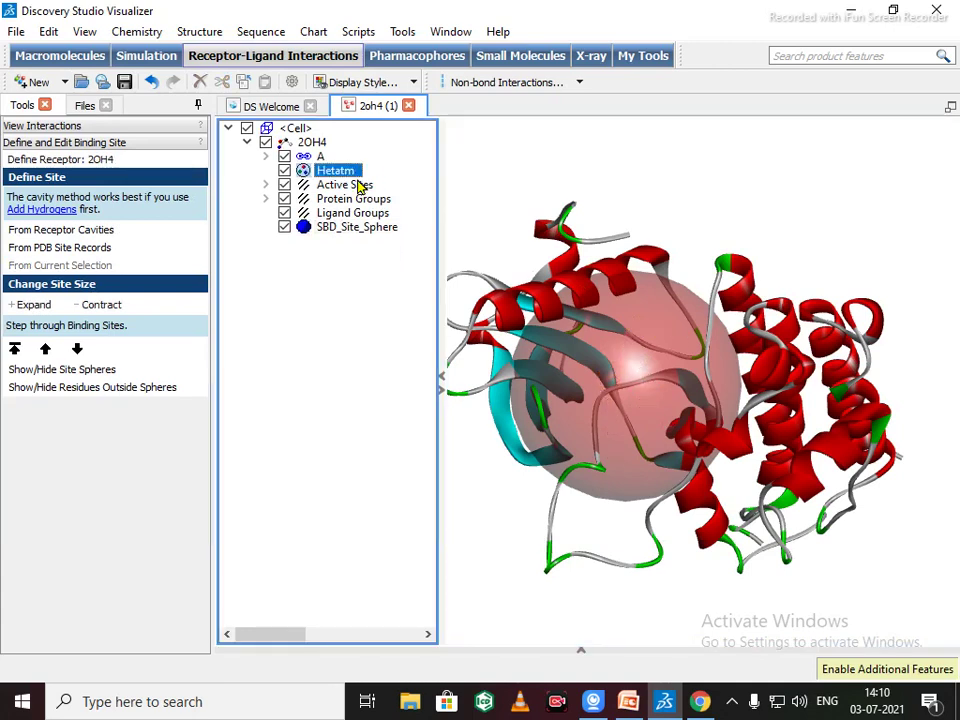
pyautogui.click(677, 180)
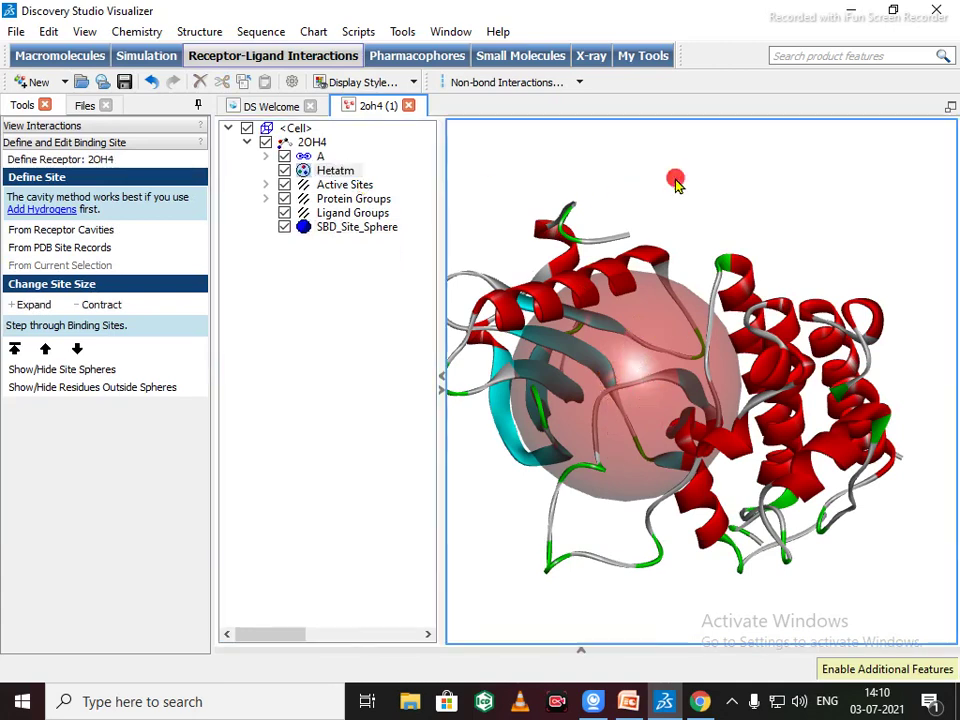
# - Switch the protein's display style from ribbons to Line and rotate to check it
pyautogui.click(411, 84)
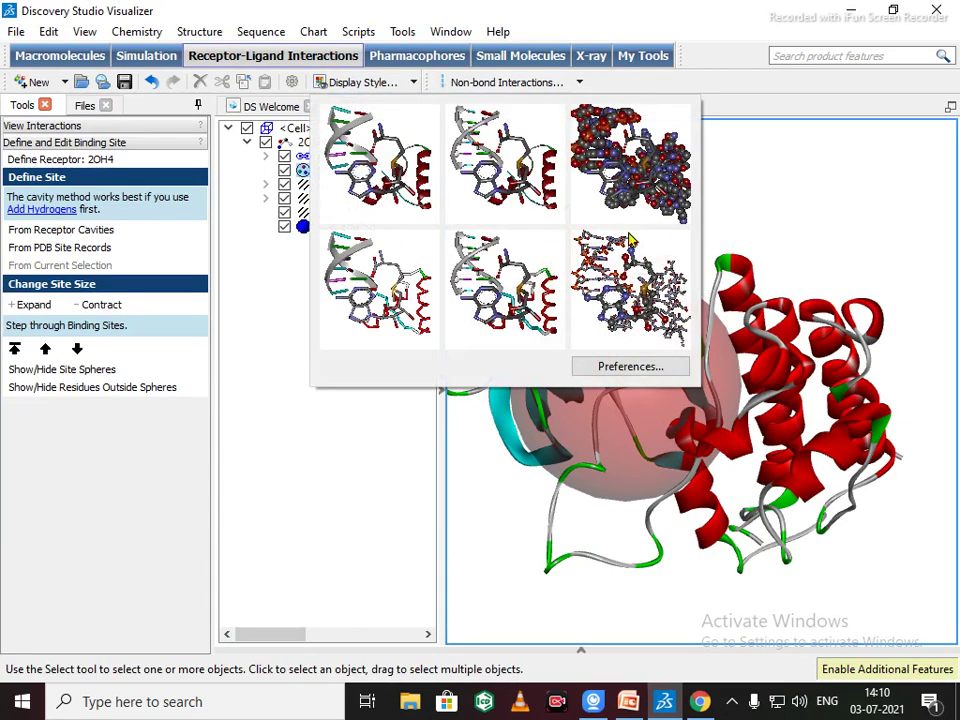
pyautogui.click(500, 203)
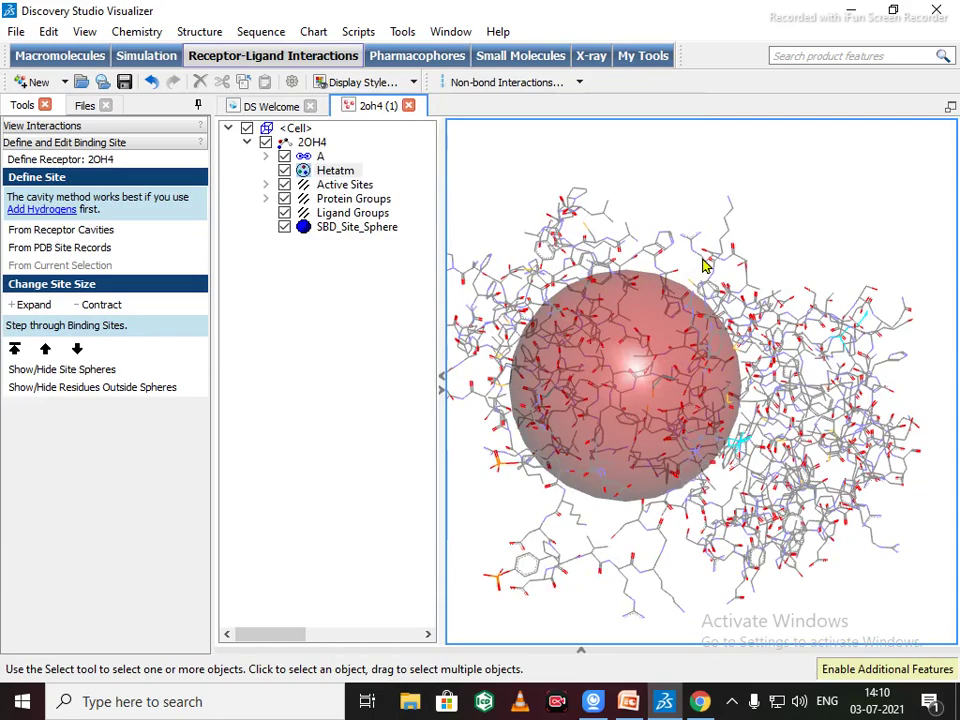
pyautogui.moveTo(815, 227); pyautogui.dragTo(827, 273, button='right')
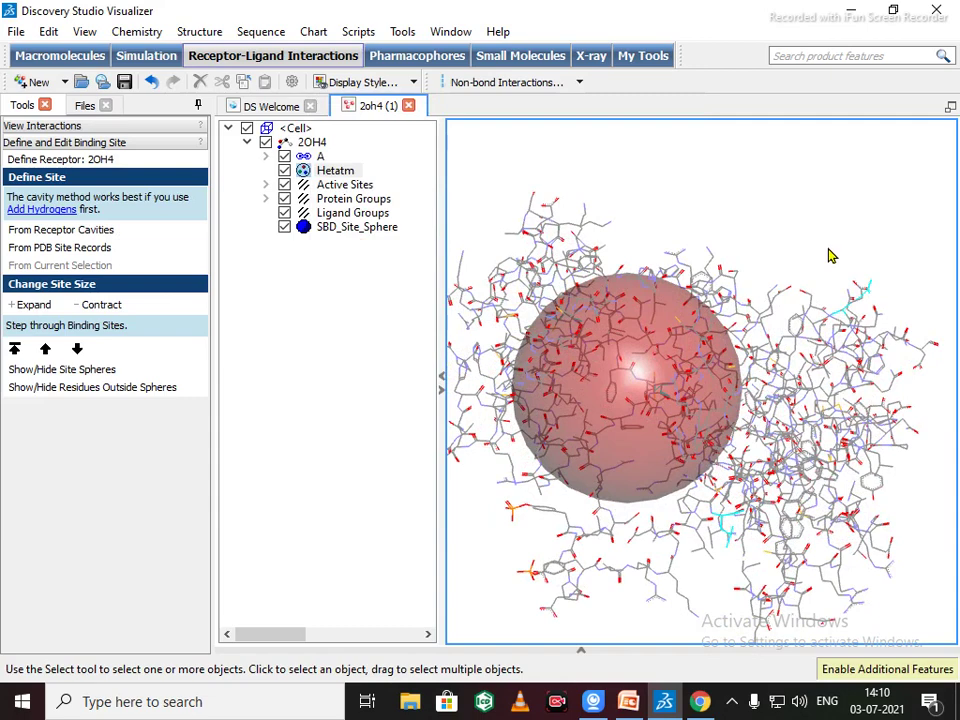
# - Add polar hydrogens to the 2OH4 protein from the Chemistry Hydrogens menu
pyautogui.click(137, 32)
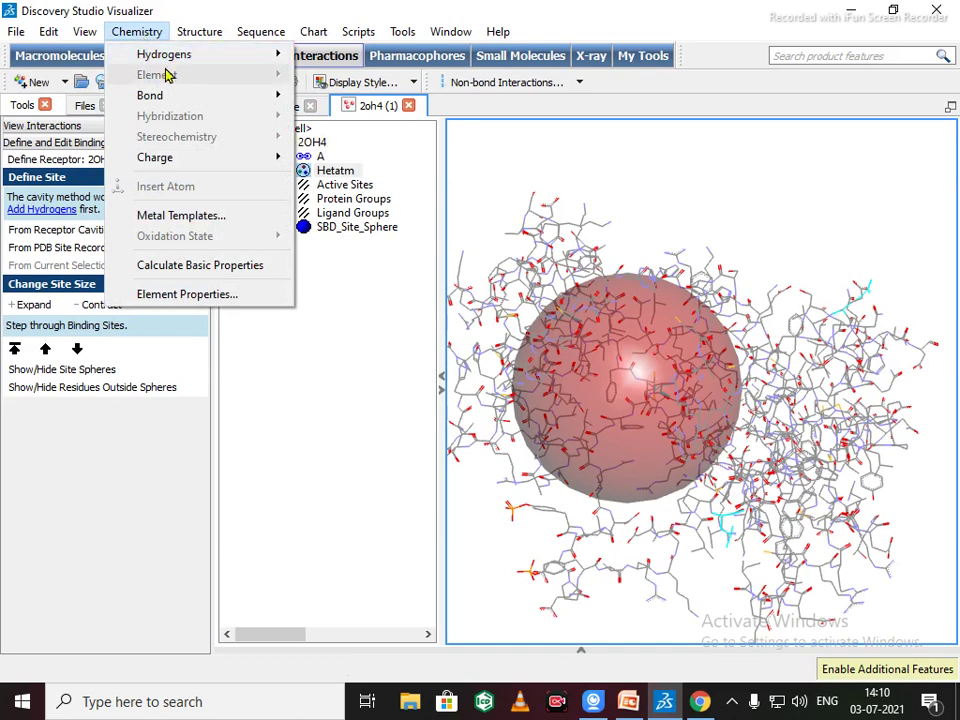
pyautogui.moveTo(170, 64)
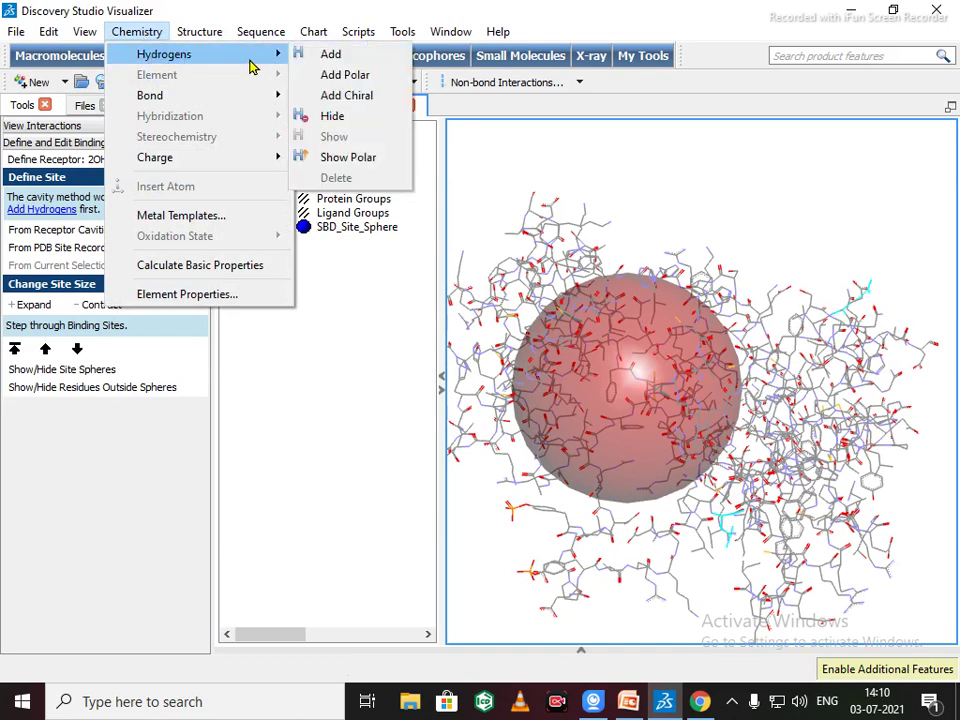
pyautogui.click(344, 77)
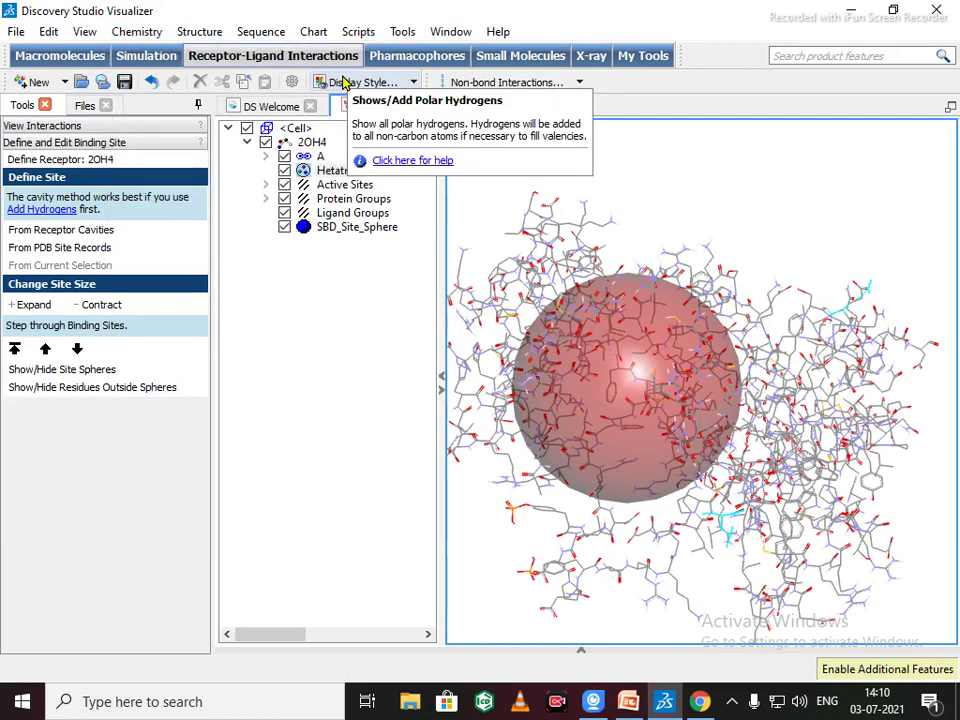
pyautogui.click(266, 157)
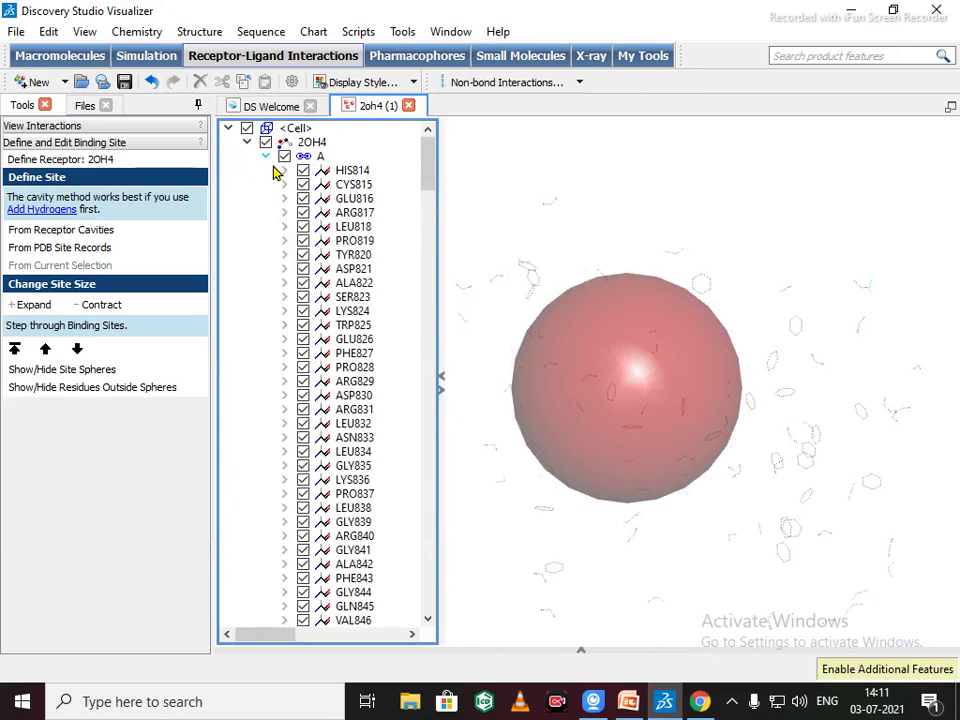
pyautogui.scroll(-6, 320, 230)
pyautogui.scroll(-20, 350, 300)
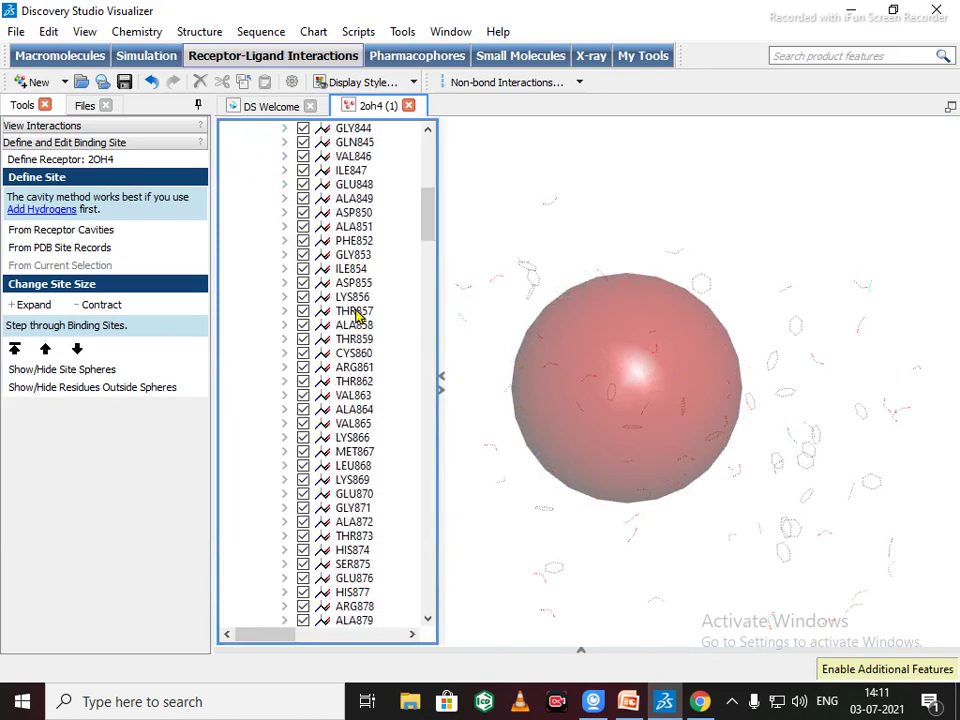
pyautogui.scroll(-20, 357, 315)
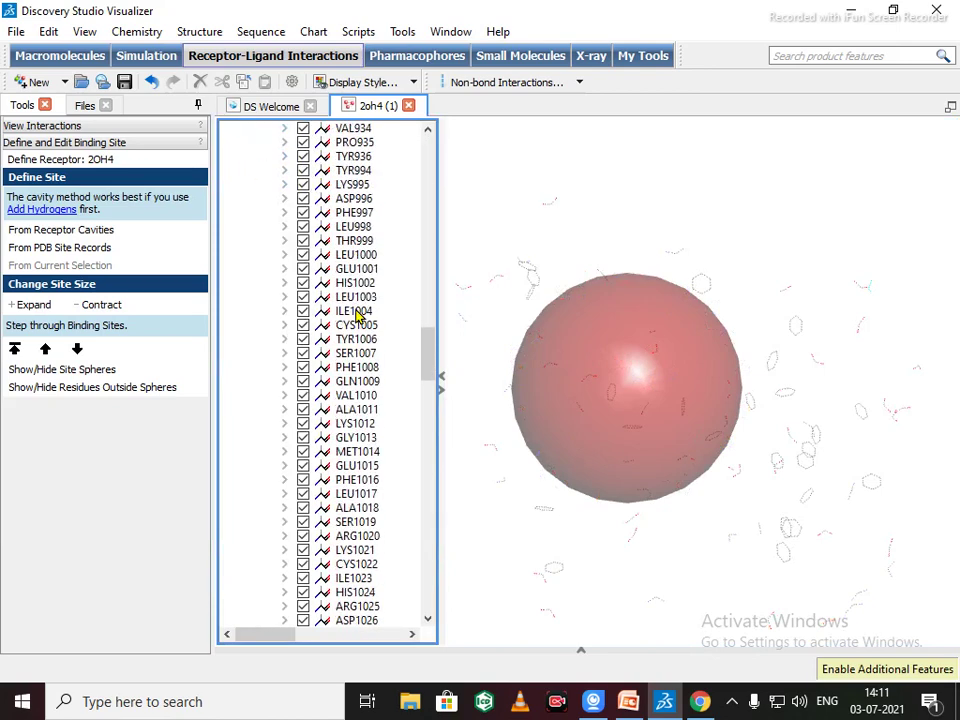
pyautogui.scroll(-7, 358, 316)
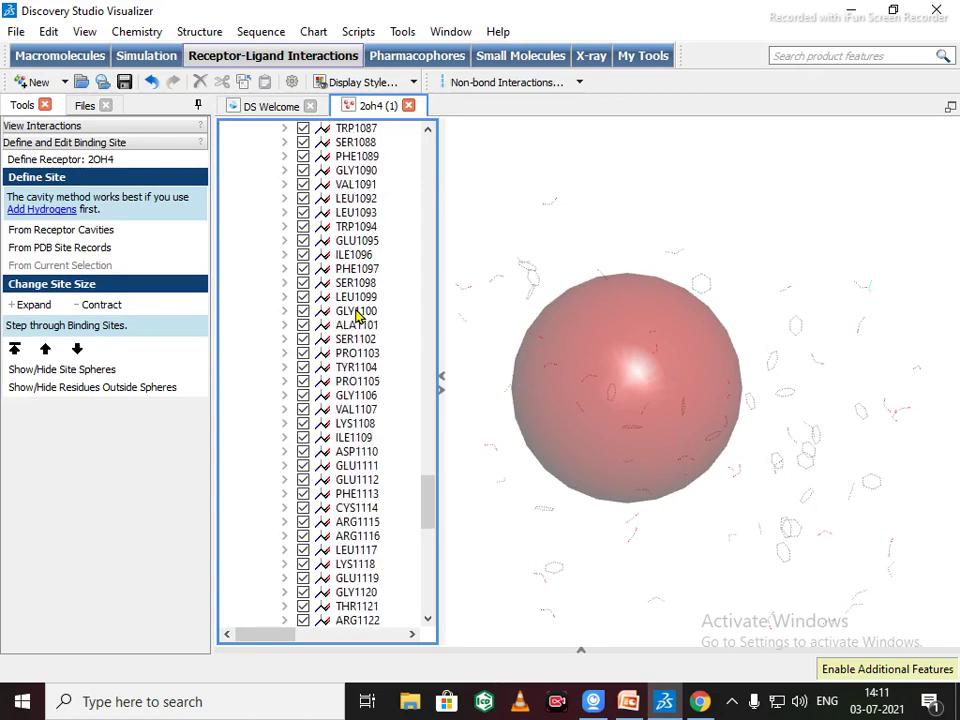
pyautogui.scroll(5, 416, 200)
pyautogui.scroll(20, 416, 252)
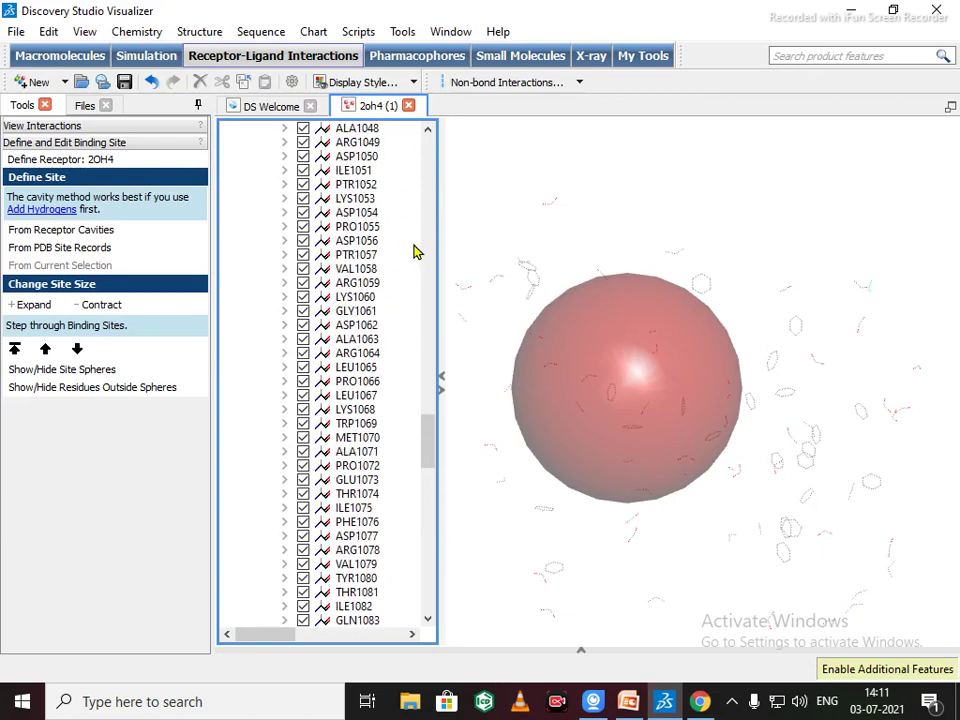
pyautogui.scroll(20, 398, 220)
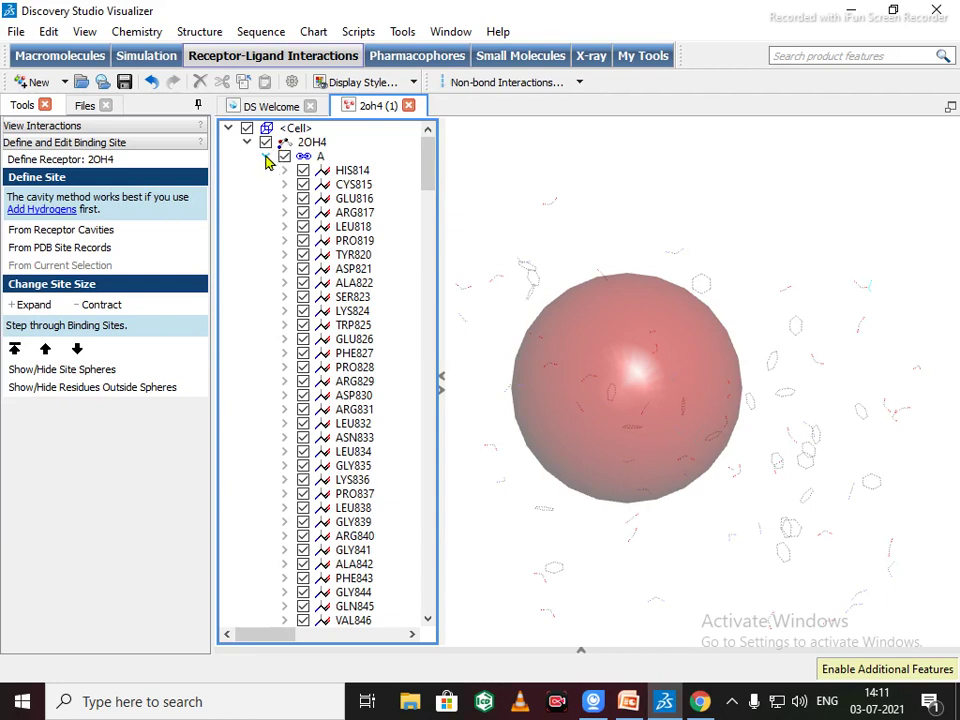
pyautogui.click(267, 159)
pyautogui.click(495, 236)
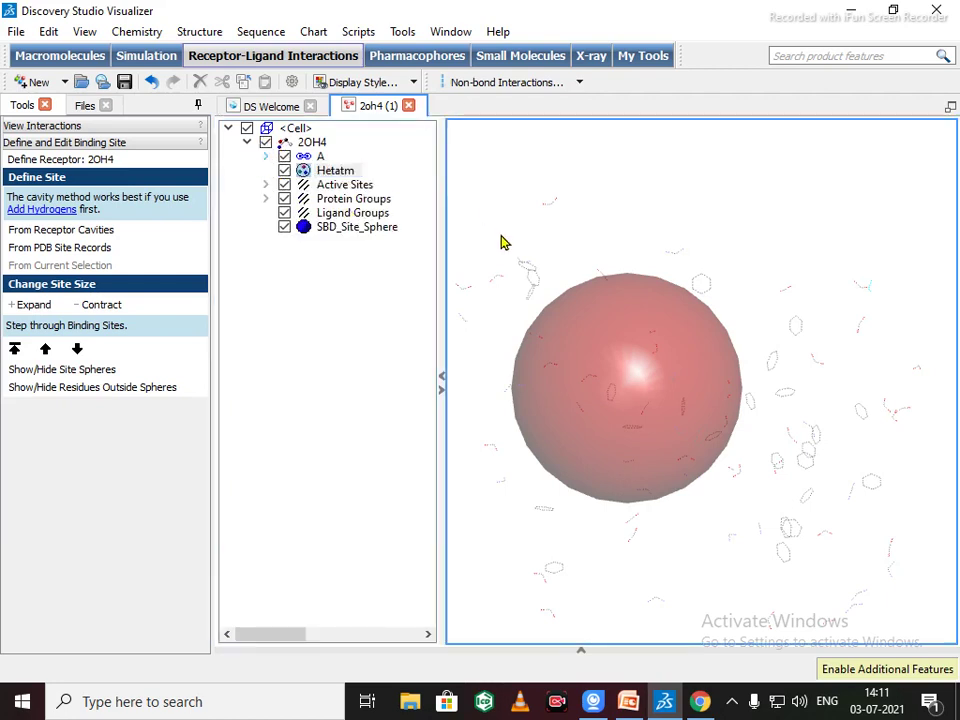
pyautogui.click(284, 156)
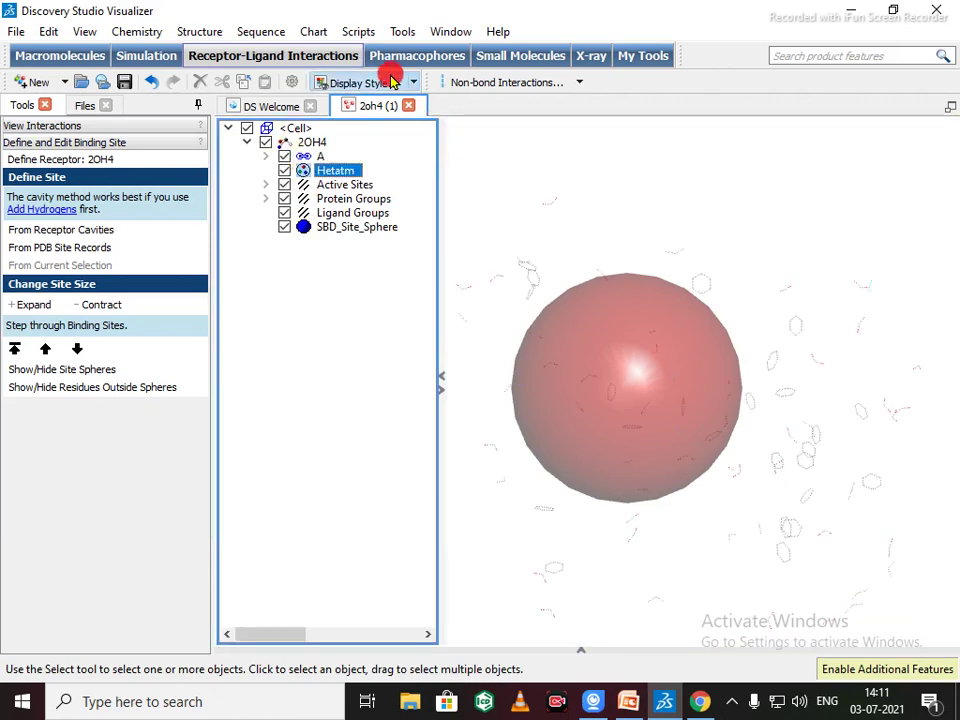
# - Display 2OH4 as secondary-structure ribbons and rotate it around the binding-site sphere
pyautogui.click(352, 82)
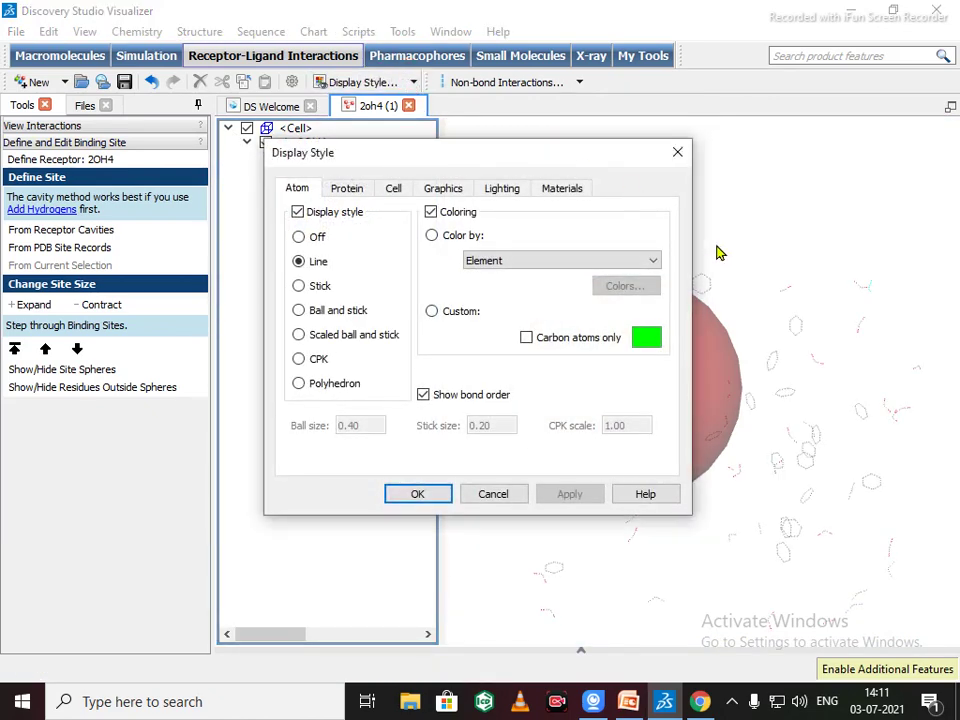
pyautogui.click(678, 152)
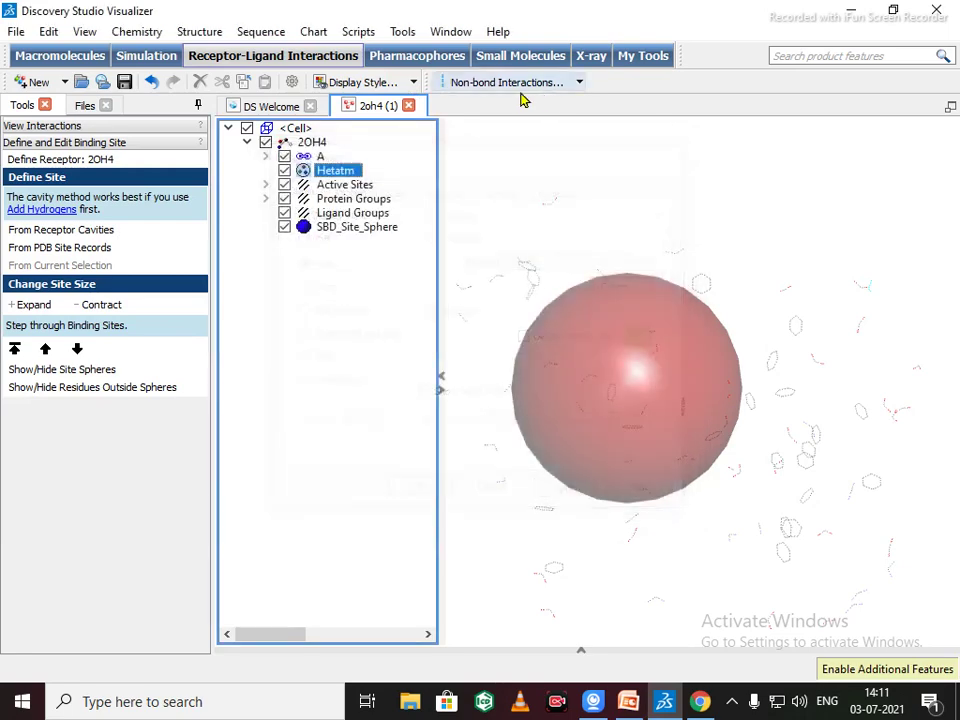
pyautogui.click(418, 90)
pyautogui.click(407, 150)
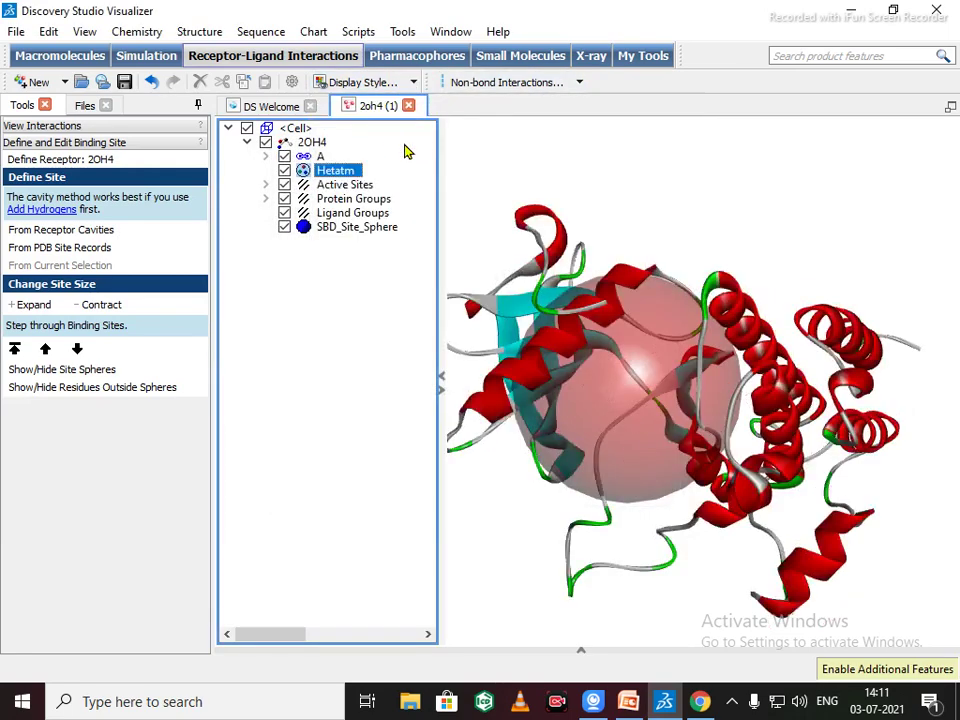
pyautogui.moveTo(786, 221); pyautogui.dragTo(773, 355)
pyautogui.moveTo(683, 122); pyautogui.dragTo(714, 150)
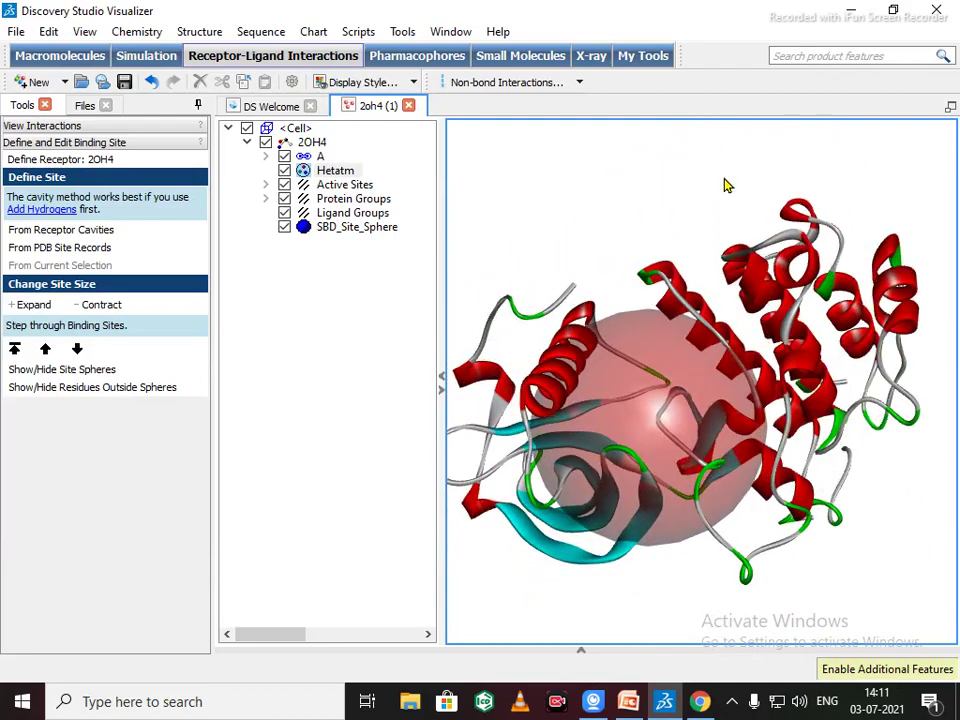
pyautogui.moveTo(889, 514); pyautogui.dragTo(896, 467)
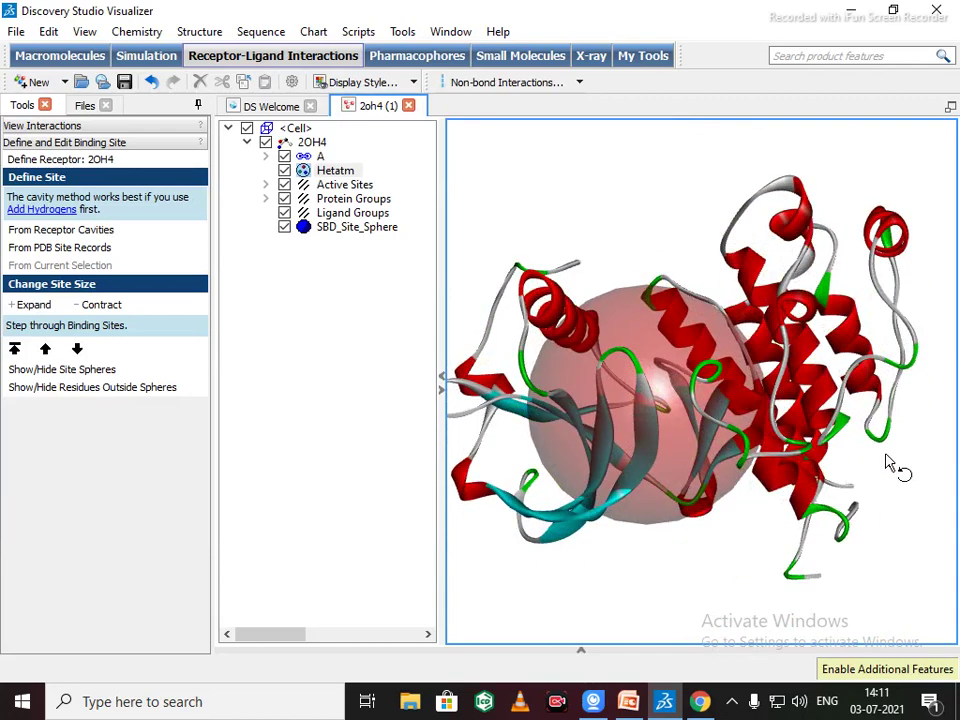
# - Open SBD_Site_Sphere attributes to read centre 2.460111 34.812556 16.278028 and radius 13.269593
pyautogui.click(386, 233)
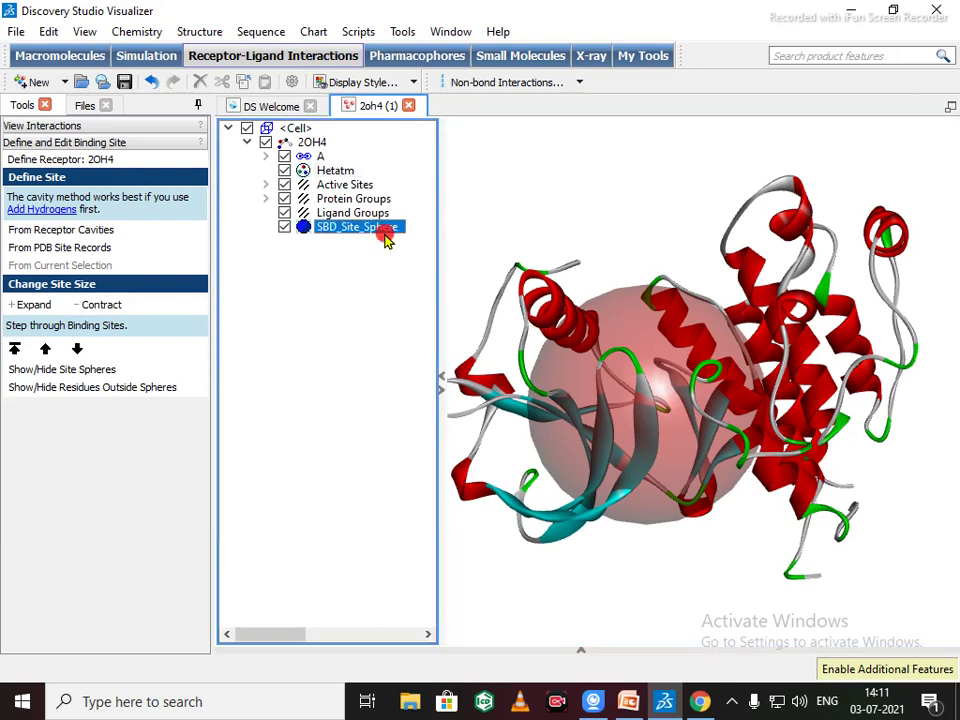
pyautogui.rightClick(620, 334)
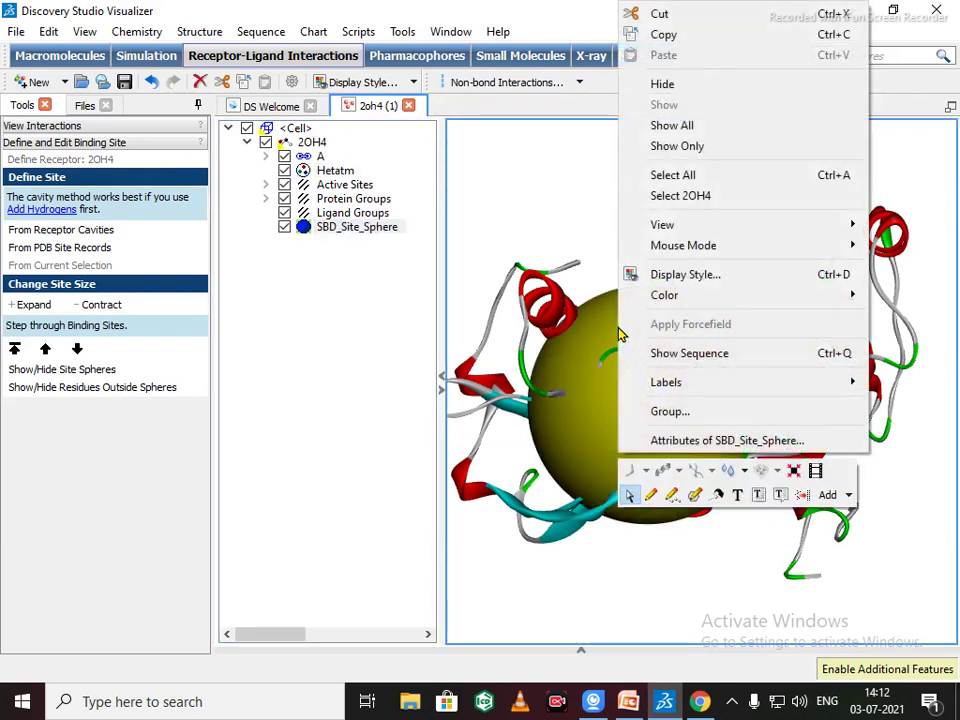
pyautogui.click(677, 442)
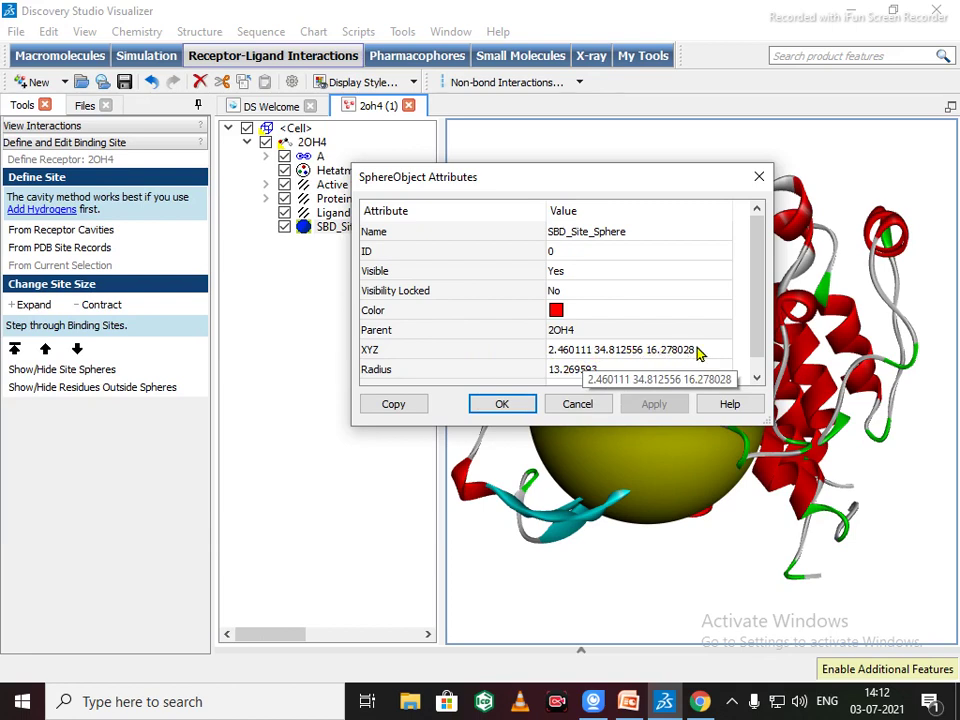
pyautogui.click(485, 406)
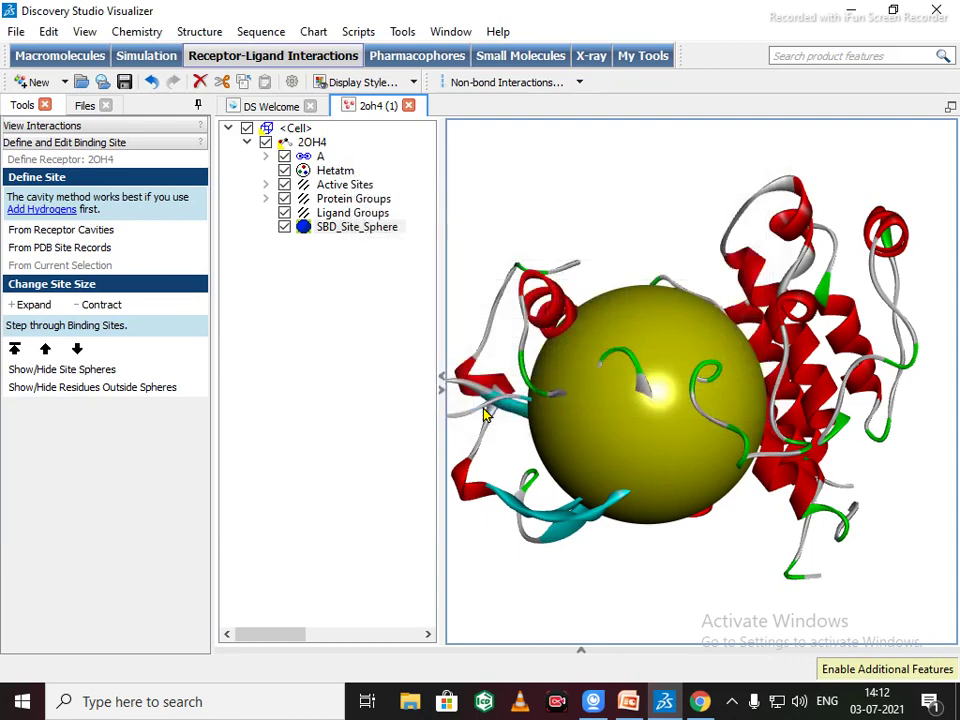